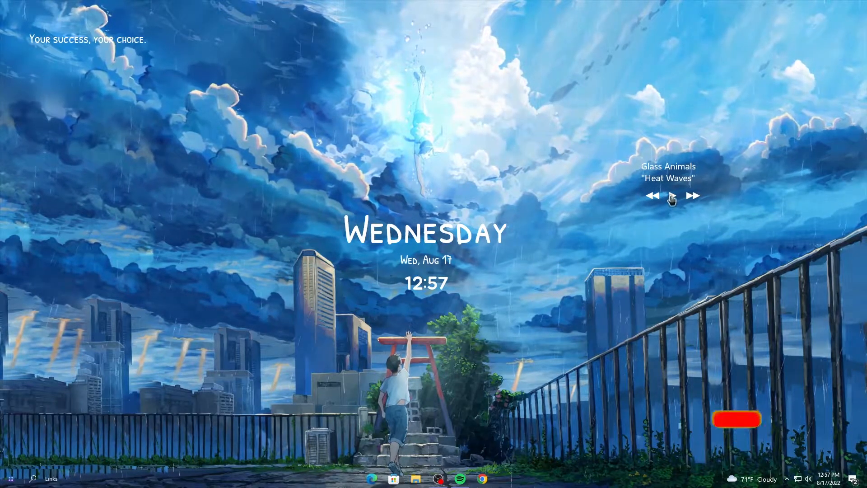
{"action": "left_click", "coordinate": [672, 196]}
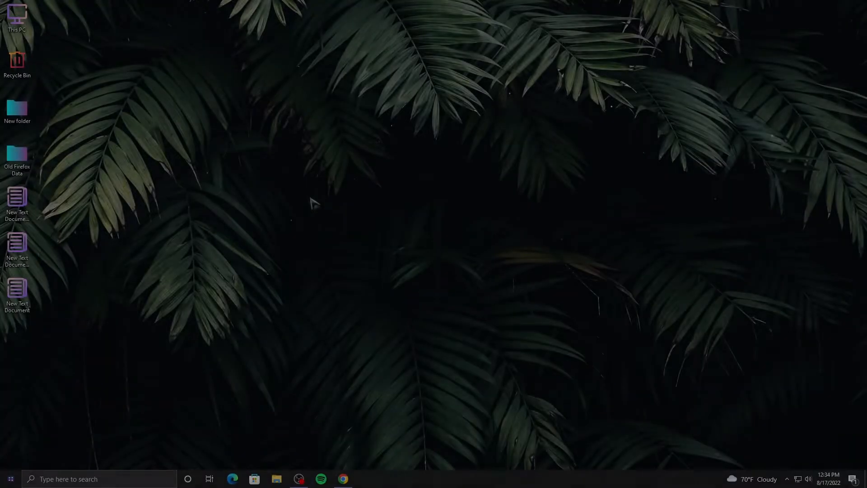
Refresh the desktop and hide all of its icons.
{"action": "right_click", "coordinate": [316, 195]}
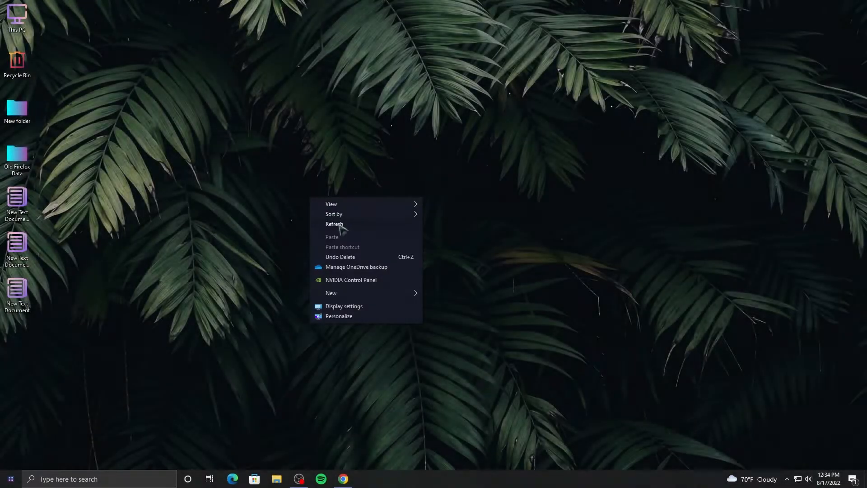
{"action": "left_click", "coordinate": [338, 224]}
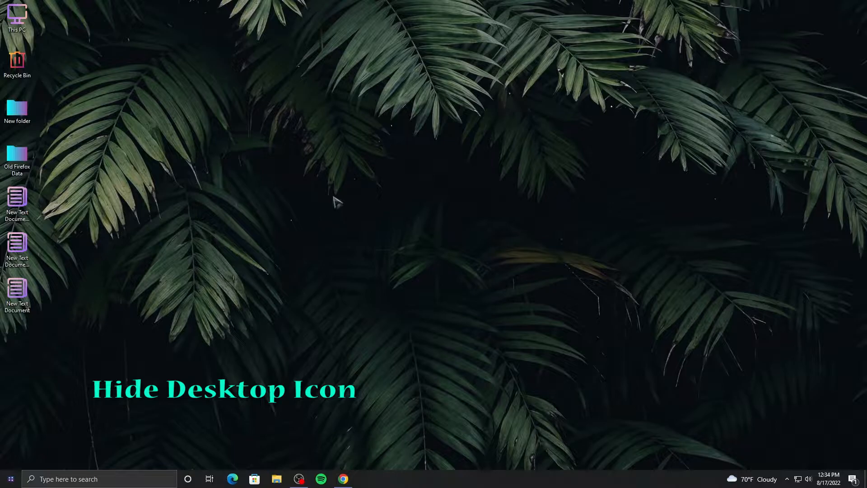
{"action": "right_click", "coordinate": [334, 199]}
{"action": "mouse_move", "coordinate": [423, 202]}
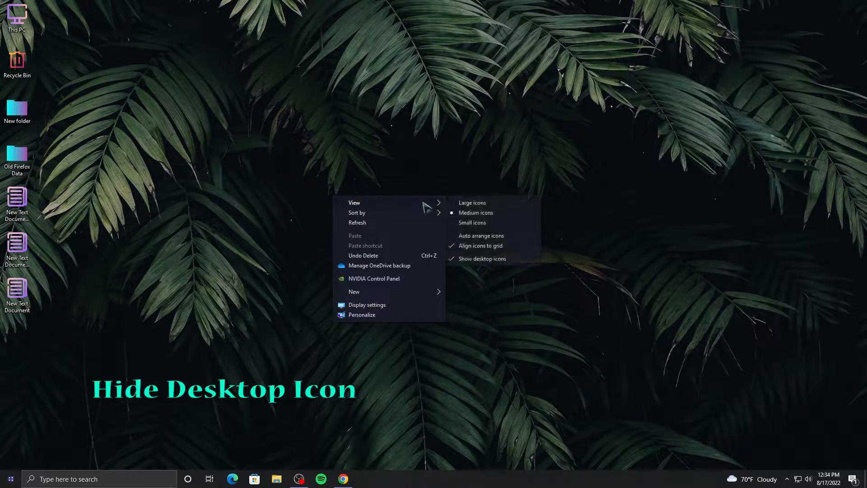
{"action": "left_click", "coordinate": [480, 259]}
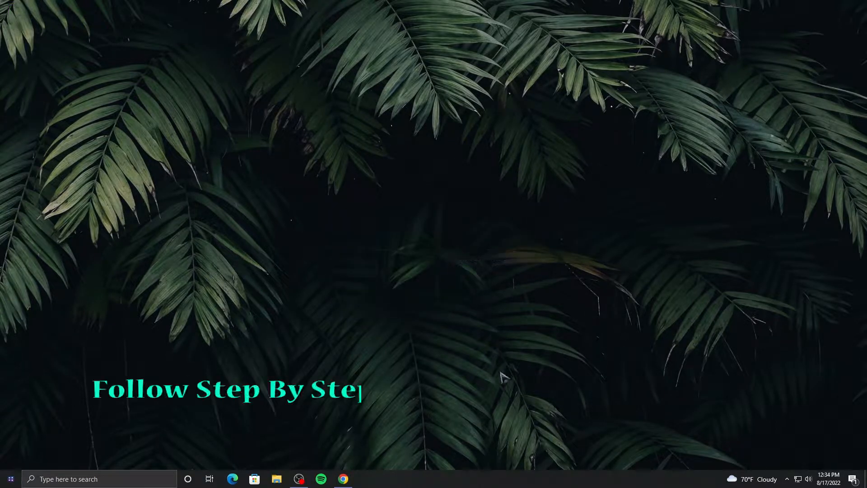
Remove the Task View and Cortana buttons from the taskbar.
{"action": "right_click", "coordinate": [538, 476]}
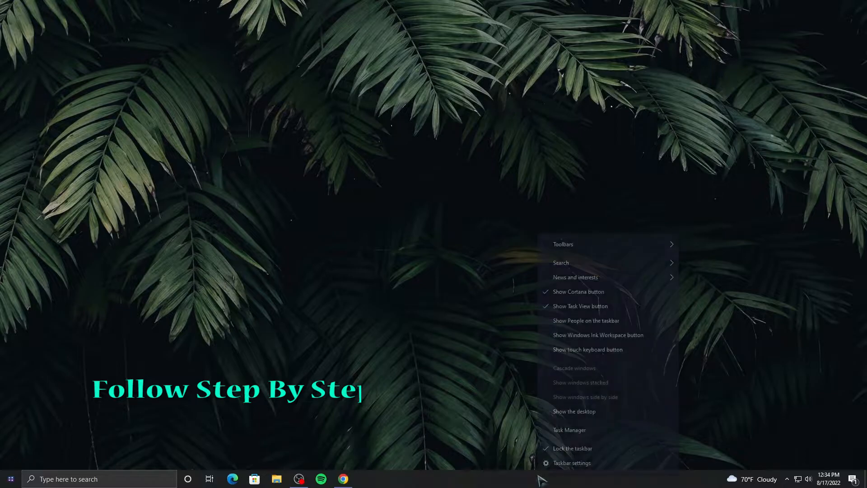
{"action": "left_click", "coordinate": [578, 310]}
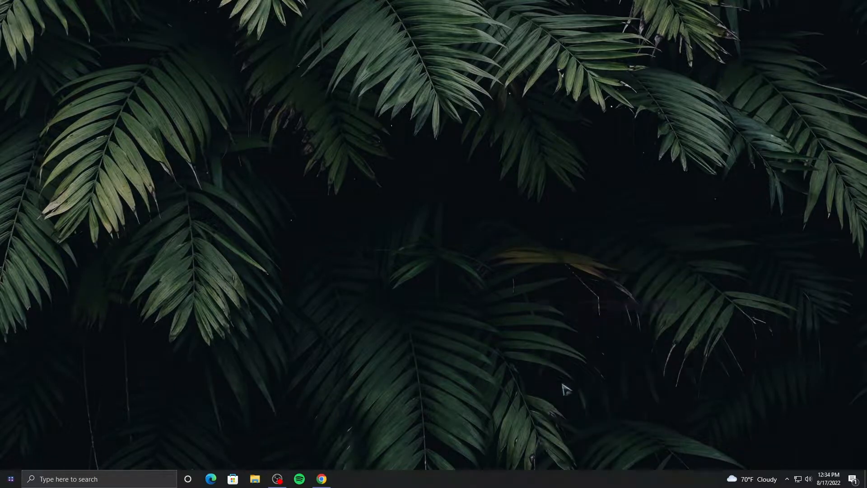
{"action": "right_click", "coordinate": [562, 478]}
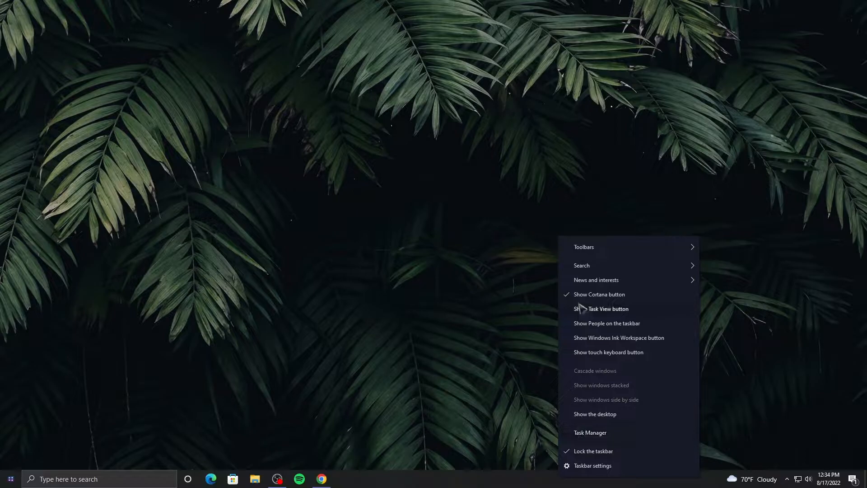
{"action": "left_click", "coordinate": [594, 294]}
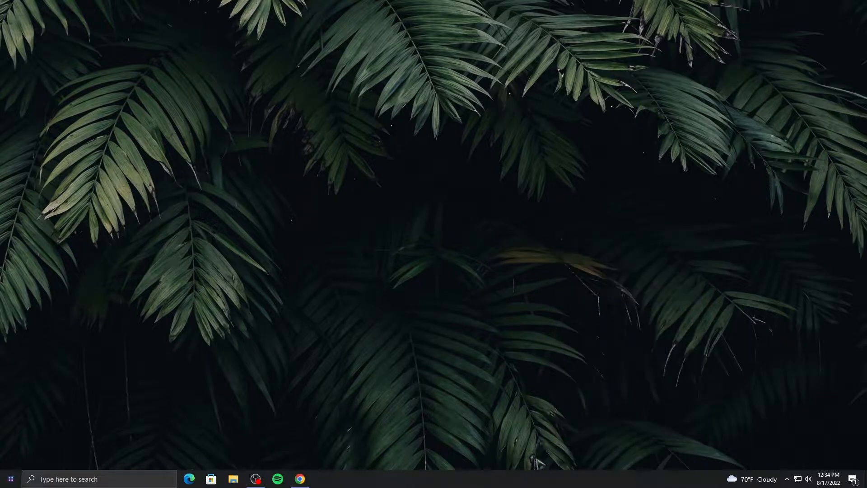
Reduce the taskbar's search box to the search icon only.
{"action": "right_click", "coordinate": [556, 479]}
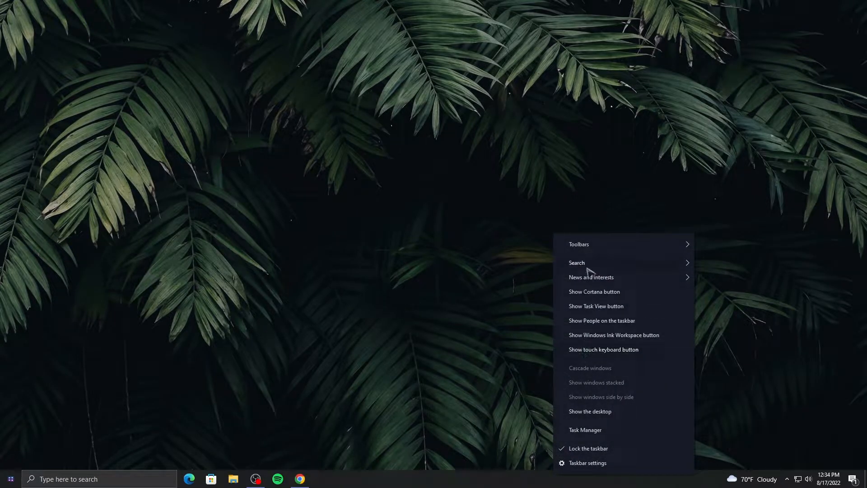
{"action": "mouse_move", "coordinate": [587, 267]}
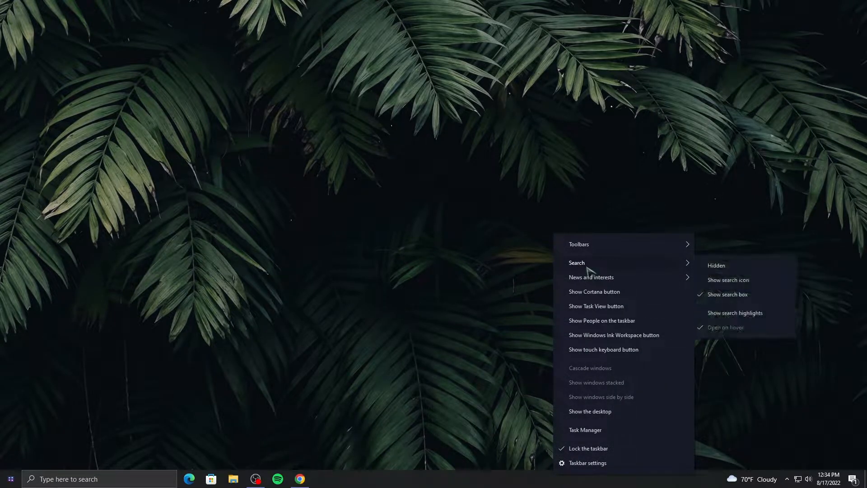
{"action": "left_click", "coordinate": [728, 280]}
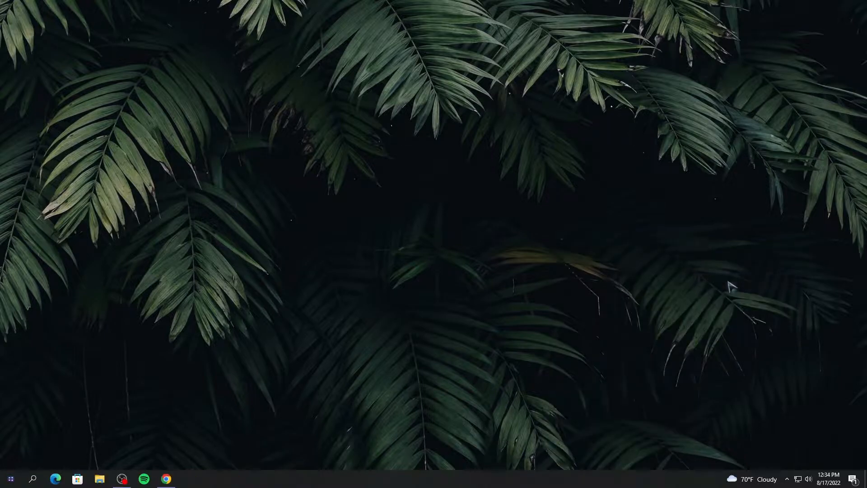
Add the Links toolbar to the taskbar and unlock the taskbar for rearranging.
{"action": "right_click", "coordinate": [546, 480]}
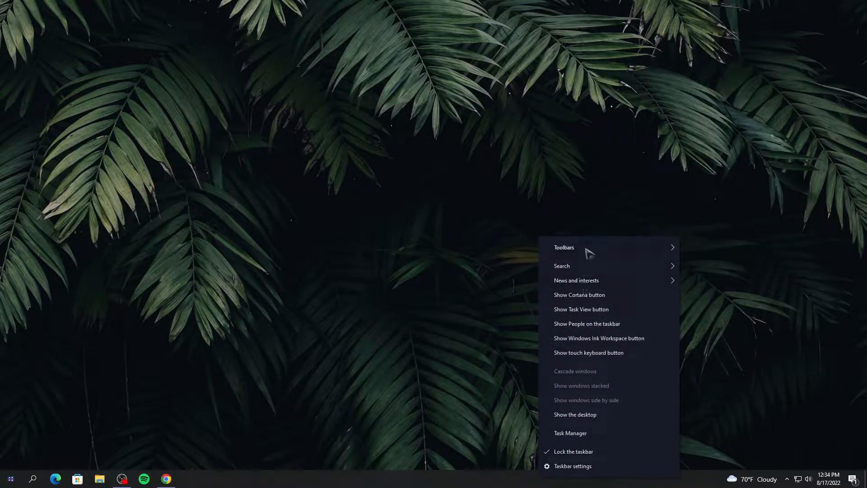
{"action": "mouse_move", "coordinate": [591, 253]}
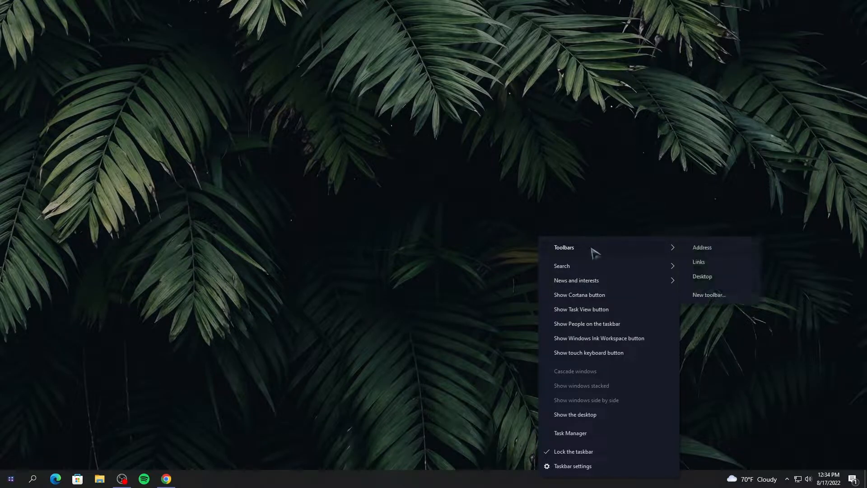
{"action": "left_click", "coordinate": [705, 265]}
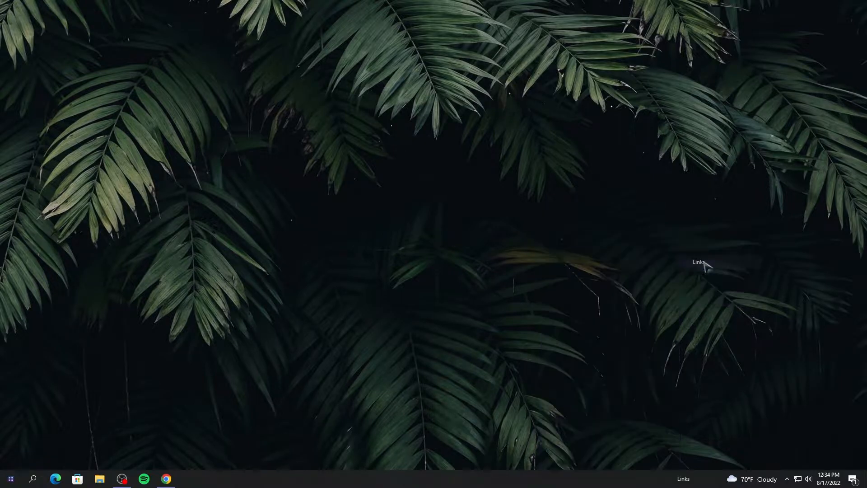
{"action": "right_click", "coordinate": [602, 480]}
{"action": "left_click", "coordinate": [621, 449]}
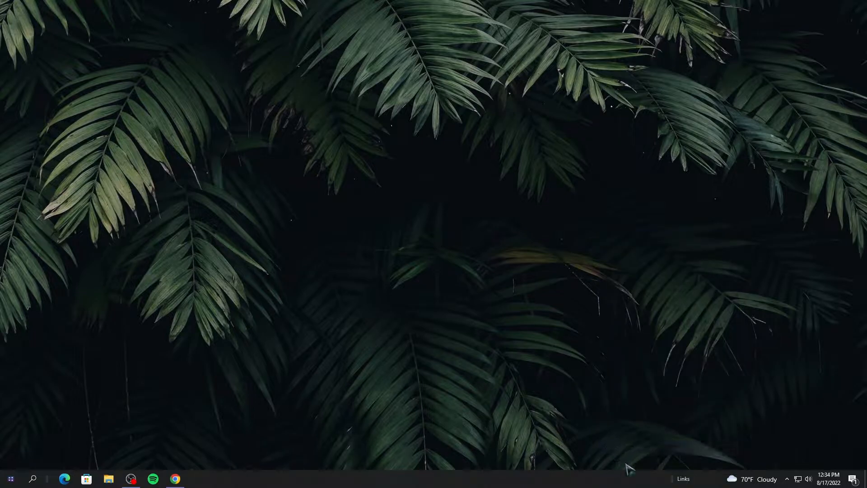
Move the Links toolbar beside the search icon, centre the app icons on the taskbar and lock the taskbar again.
{"action": "left_click_drag", "start_coordinate": [672, 479], "coordinate": [49, 478]}
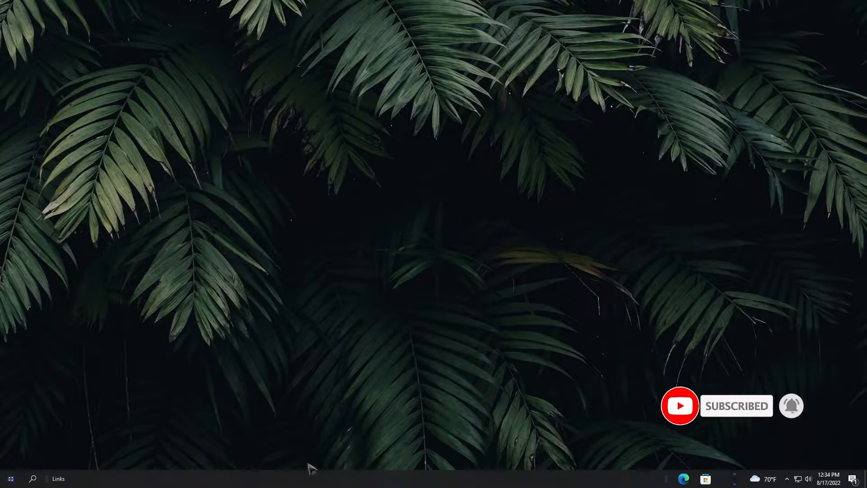
{"action": "left_click_drag", "start_coordinate": [663, 479], "coordinate": [361, 474]}
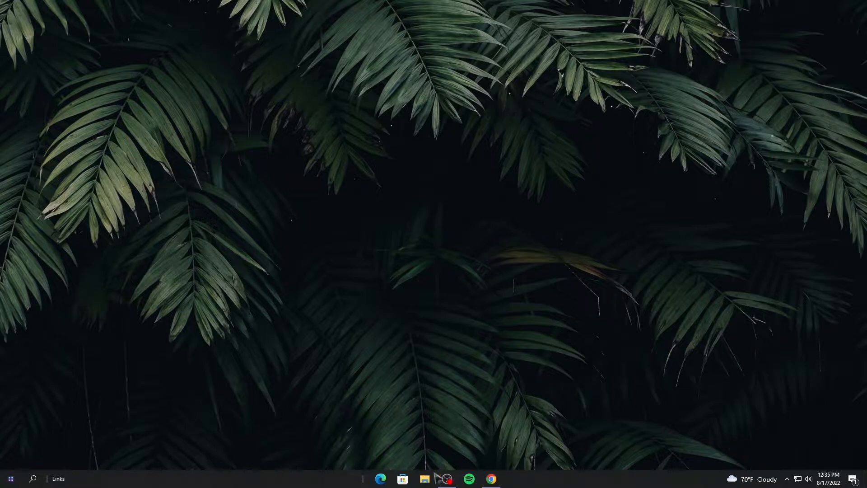
{"action": "right_click", "coordinate": [547, 482]}
{"action": "left_click", "coordinate": [562, 454]}
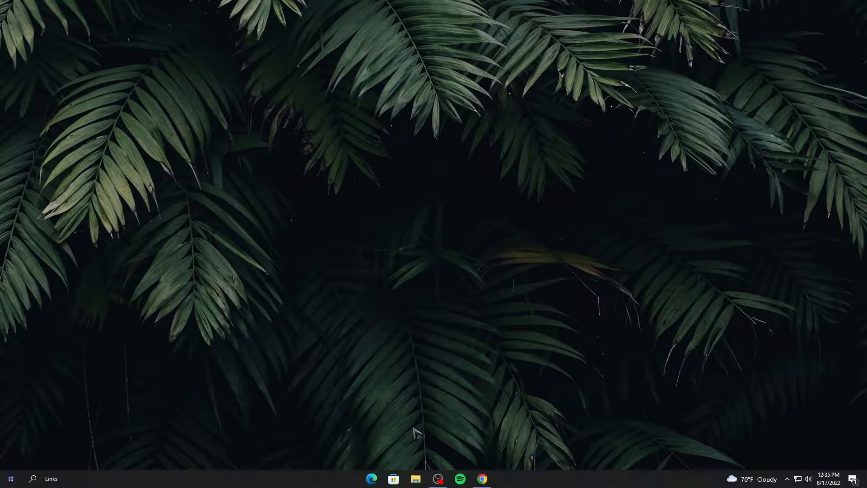
Find Lively Wallpaper in the Microsoft Store by searching for "livel" and install it.
{"action": "left_click", "coordinate": [396, 480]}
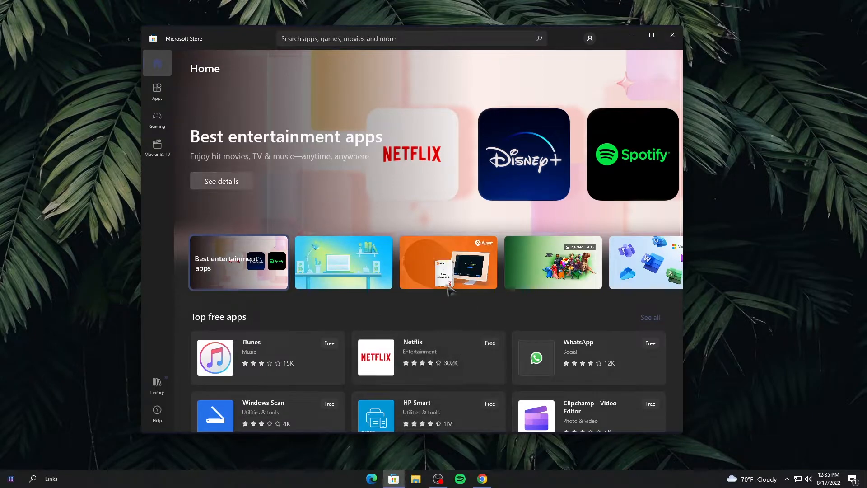
{"action": "left_click", "coordinate": [440, 40]}
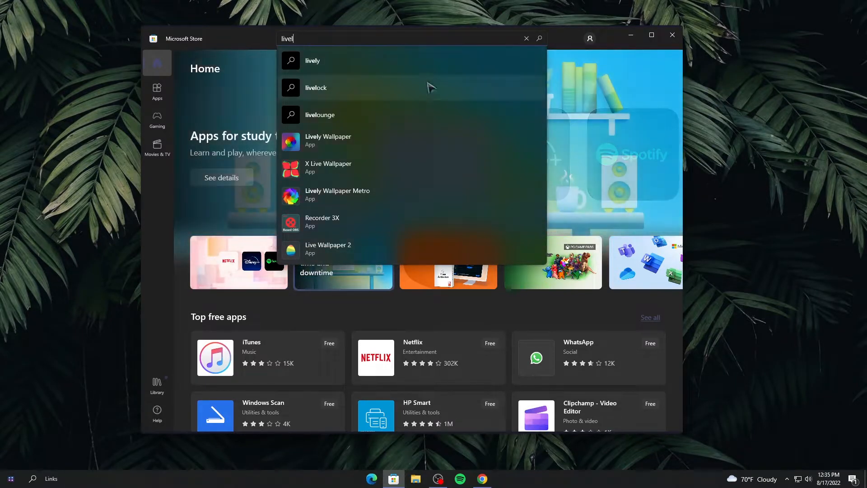
{"action": "left_click", "coordinate": [370, 144]}
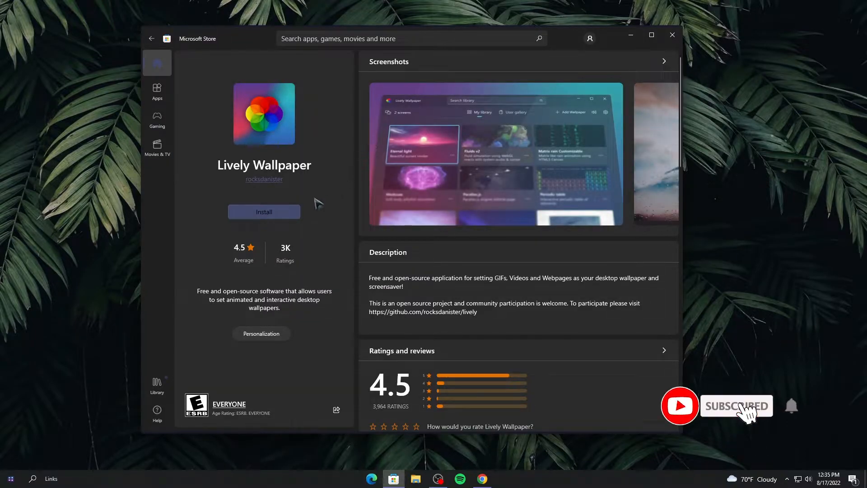
{"action": "left_click", "coordinate": [266, 214]}
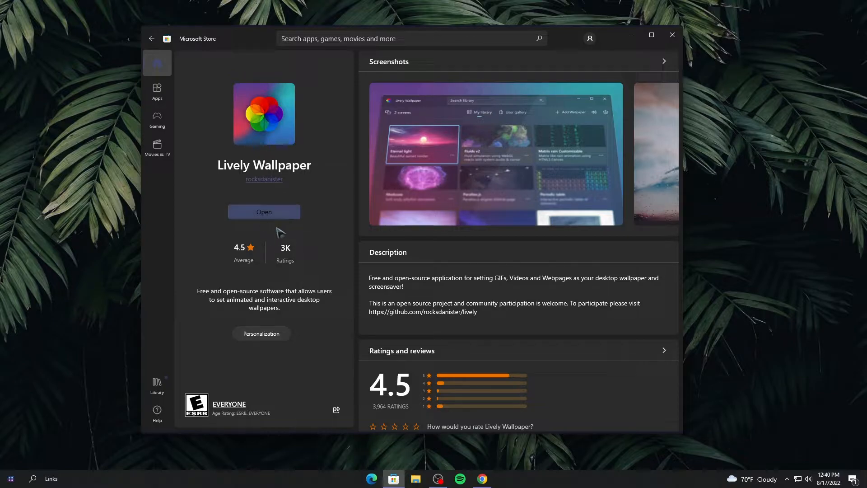
Launch Lively Wallpaper, close the Microsoft Store and move the Lively Wallpaper window to the middle of the desktop.
{"action": "left_click", "coordinate": [272, 214]}
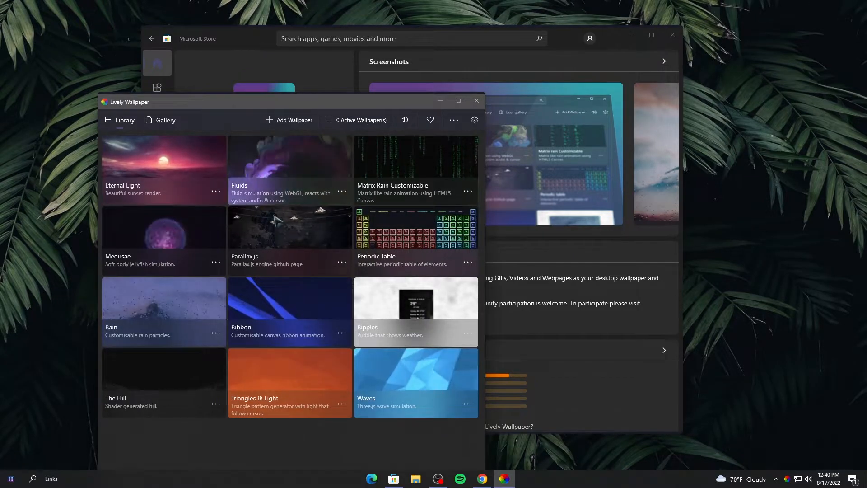
{"action": "left_click_drag", "start_coordinate": [302, 107], "coordinate": [326, 52]}
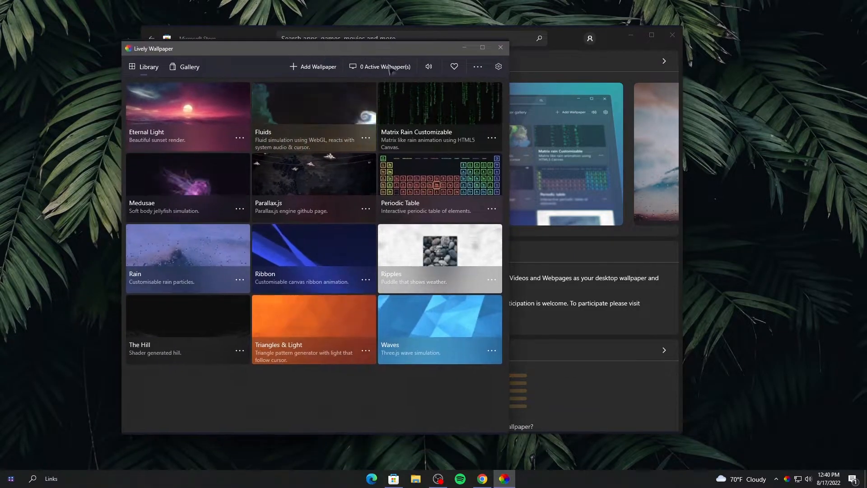
{"action": "left_click", "coordinate": [672, 35]}
{"action": "left_click_drag", "start_coordinate": [408, 46], "coordinate": [515, 55]}
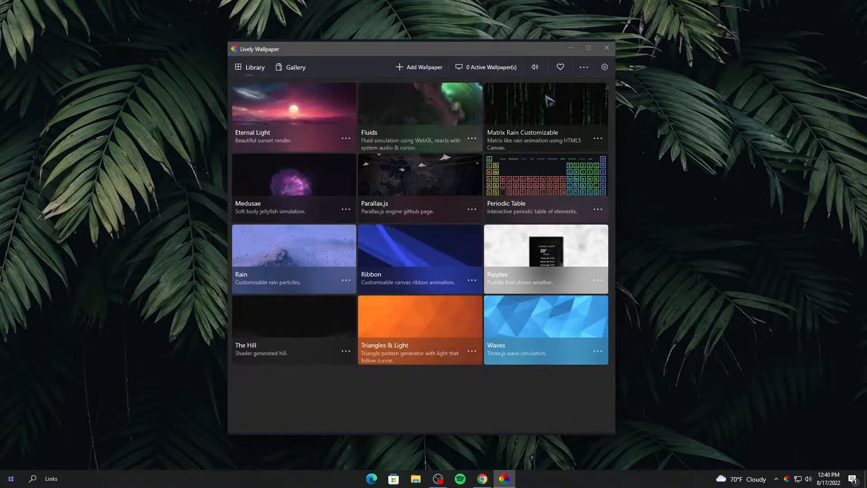
Set the Taskbar Theme in Lively Wallpaper's system settings to Clear.
{"action": "left_click", "coordinate": [604, 67]}
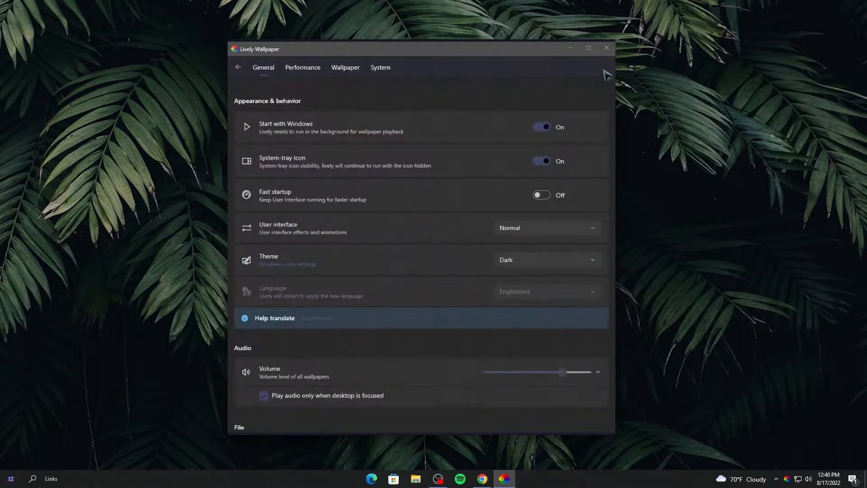
{"action": "left_click", "coordinate": [383, 73]}
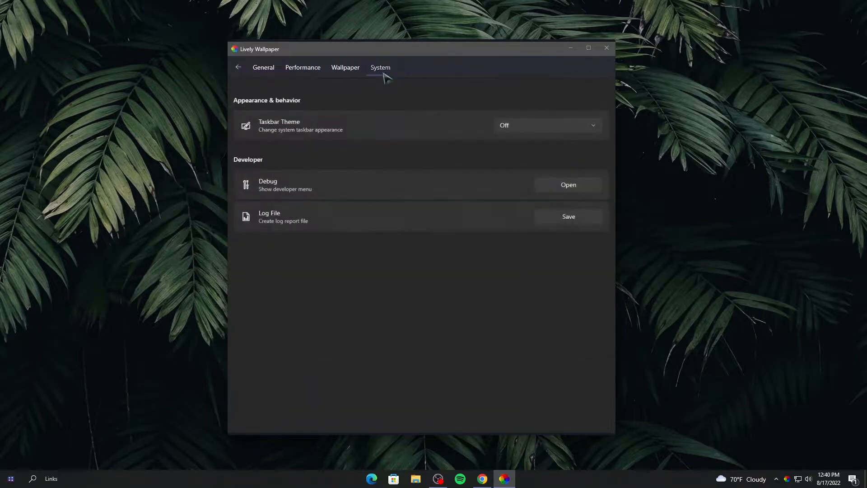
{"action": "left_click", "coordinate": [532, 127]}
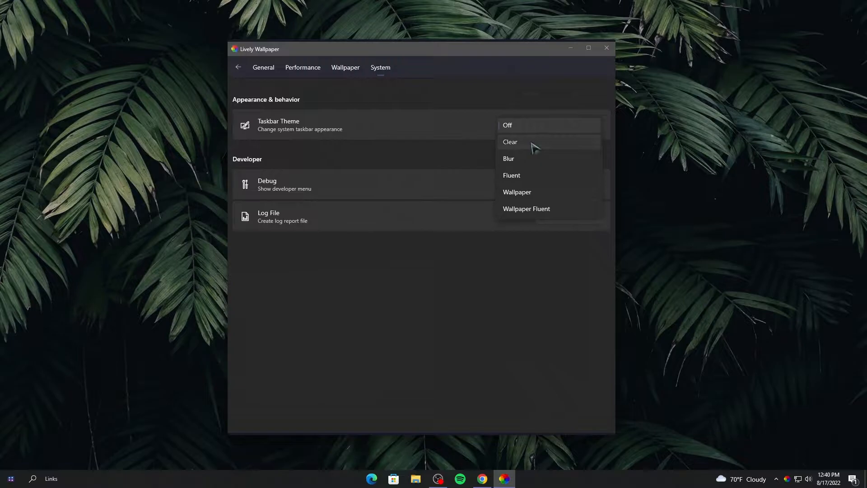
{"action": "left_click", "coordinate": [534, 143]}
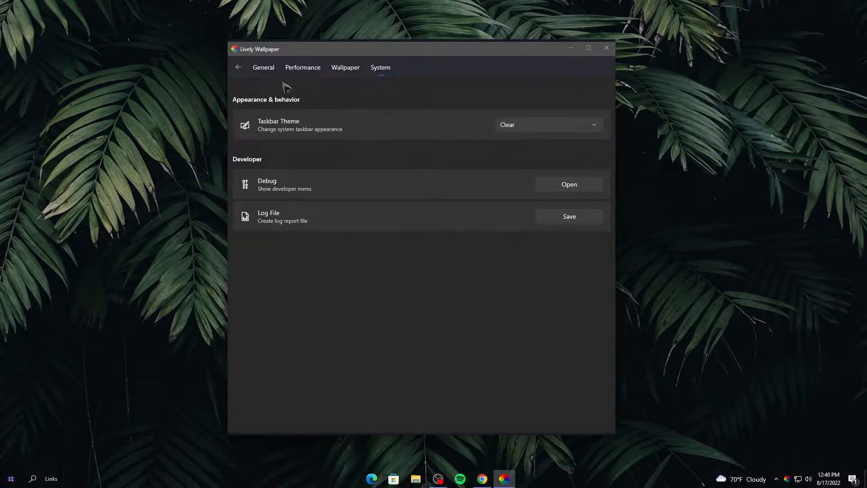
Leave the settings, minimize the Lively Wallpaper window and refresh the desktop.
{"action": "left_click", "coordinate": [239, 67]}
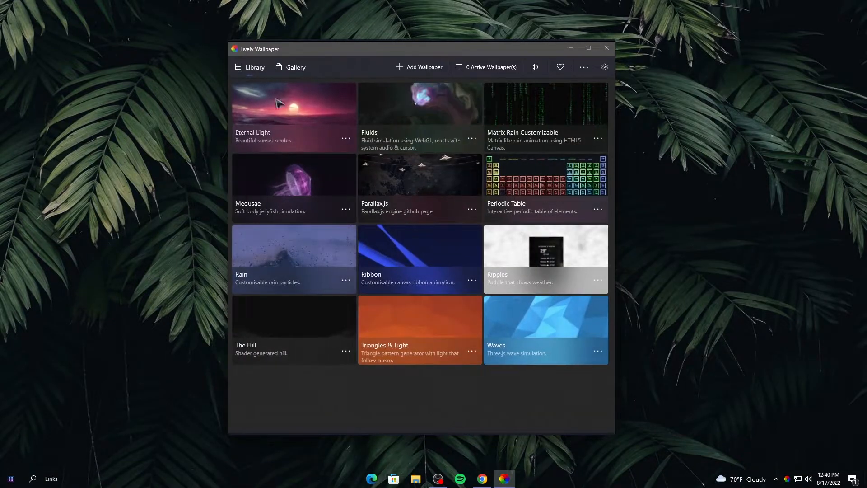
{"action": "left_click", "coordinate": [571, 48]}
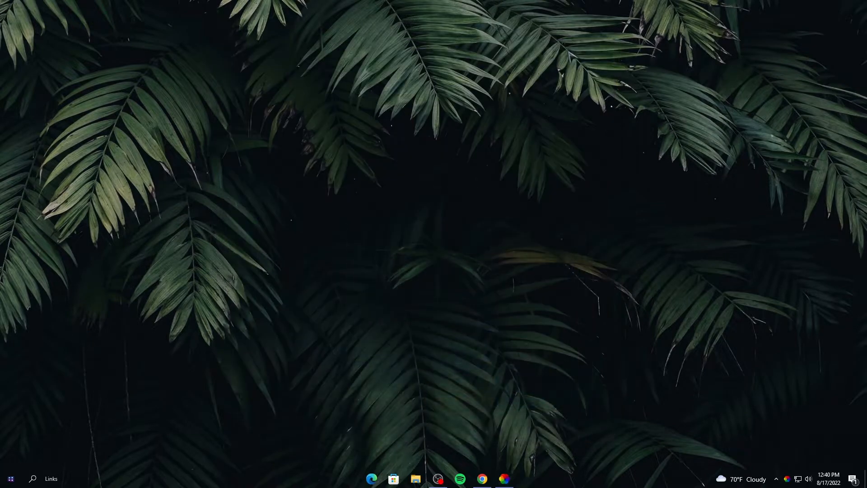
{"action": "right_click", "coordinate": [424, 172]}
{"action": "left_click", "coordinate": [451, 199]}
Switch to Chrome, download the desktop-aesthetic RAR archive from Google Drive, and show it in a maximized Downloads folder with the browser minimized.
{"action": "left_click", "coordinate": [483, 479]}
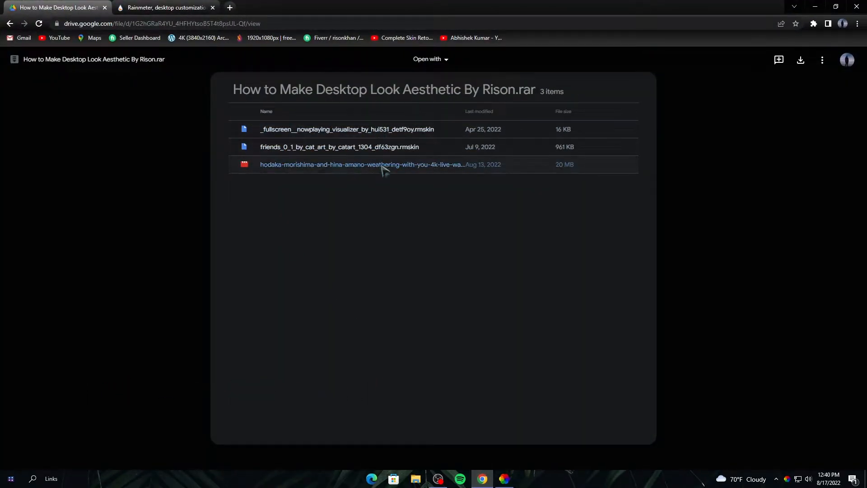
{"action": "left_click", "coordinate": [801, 62]}
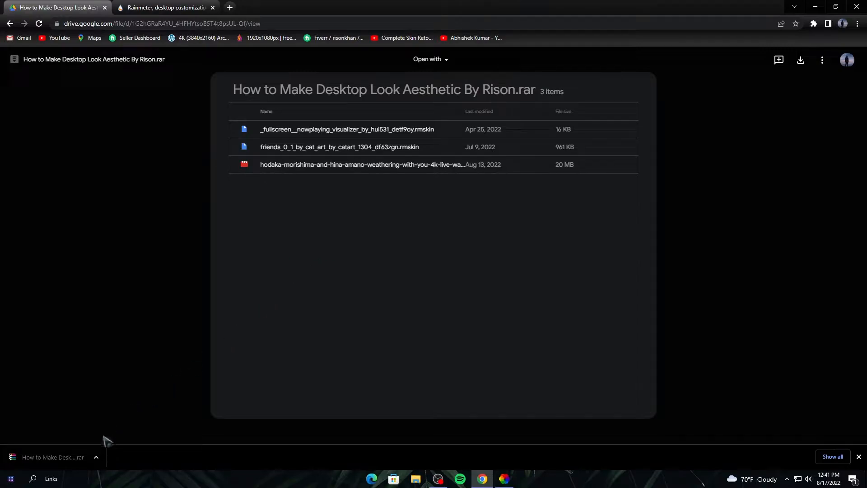
{"action": "left_click", "coordinate": [96, 457]}
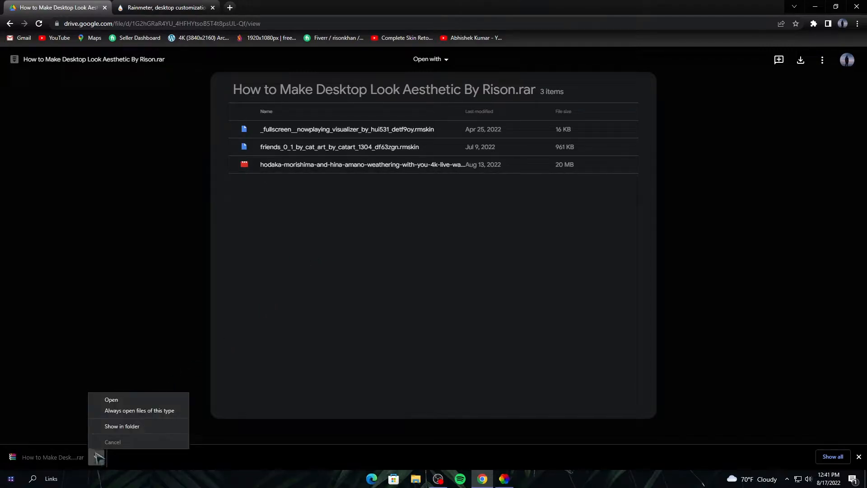
{"action": "left_click", "coordinate": [116, 427]}
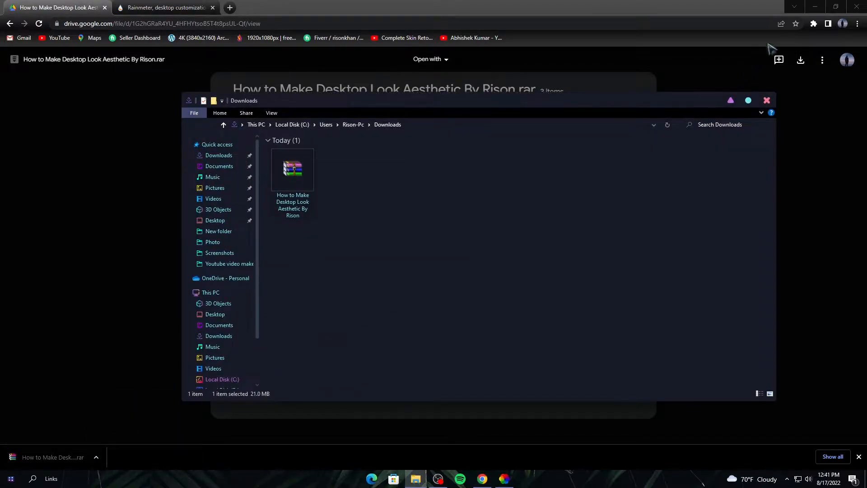
{"action": "left_click", "coordinate": [813, 10]}
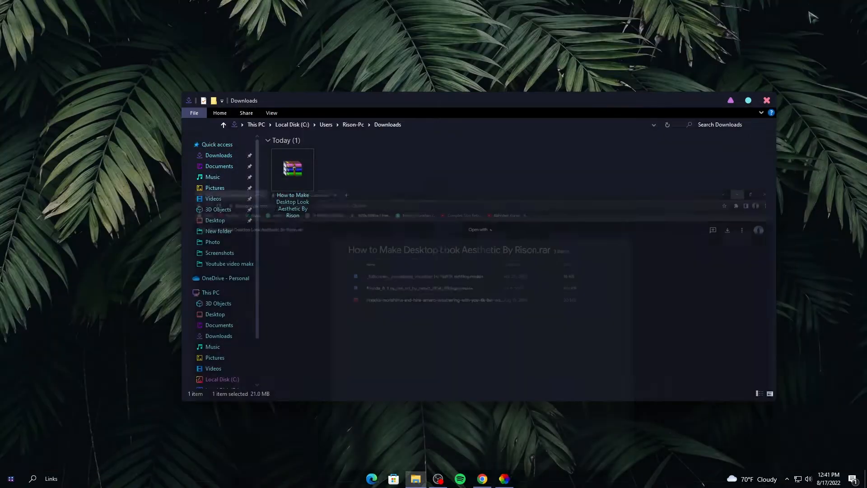
{"action": "left_click", "coordinate": [749, 101]}
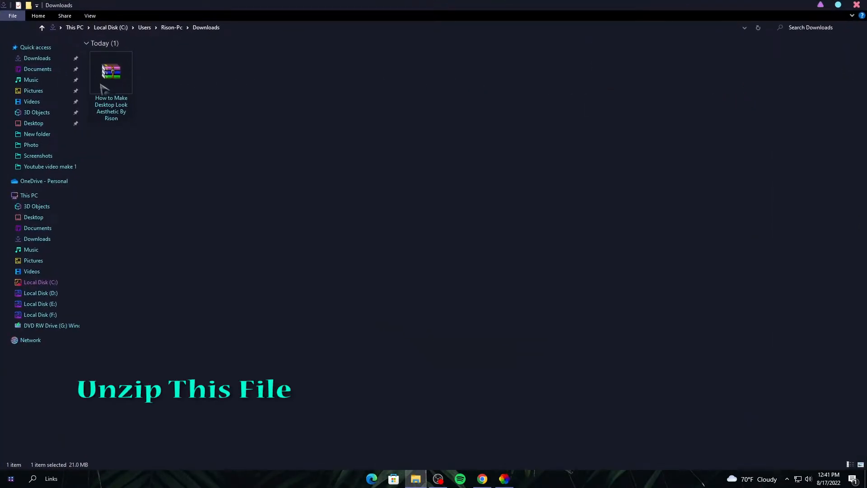
Extract the downloaded RAR archive to its own folder in Downloads, then open that folder and display its files as large icons.
{"action": "right_click", "coordinate": [112, 80]}
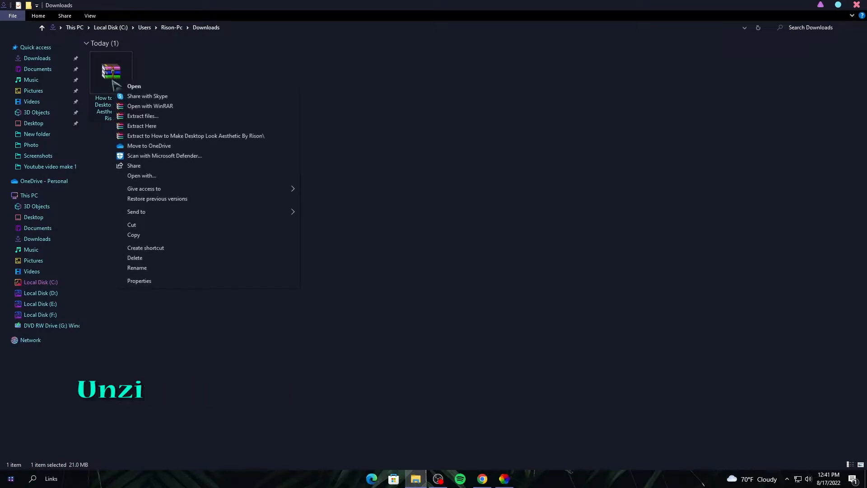
{"action": "left_click", "coordinate": [141, 116]}
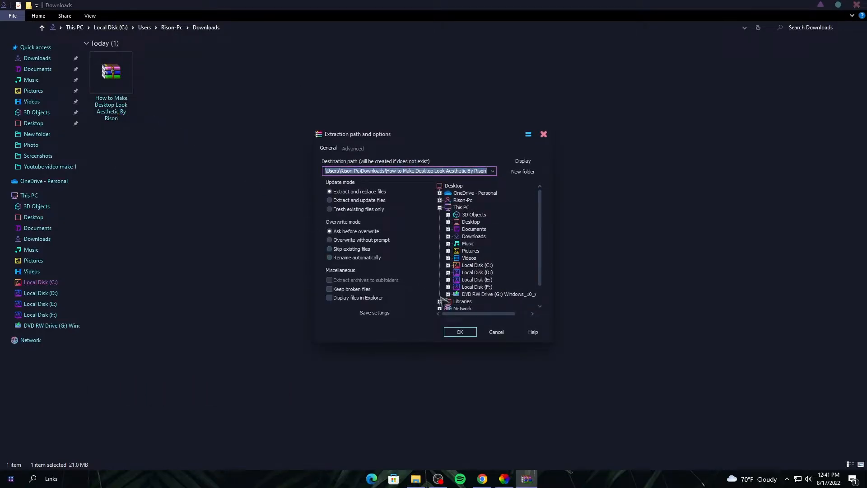
{"action": "left_click", "coordinate": [461, 334]}
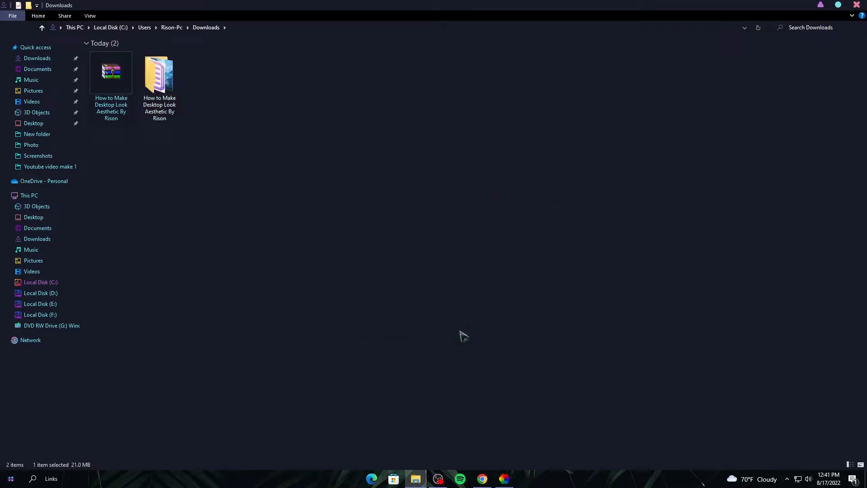
{"action": "double_click", "coordinate": [159, 77]}
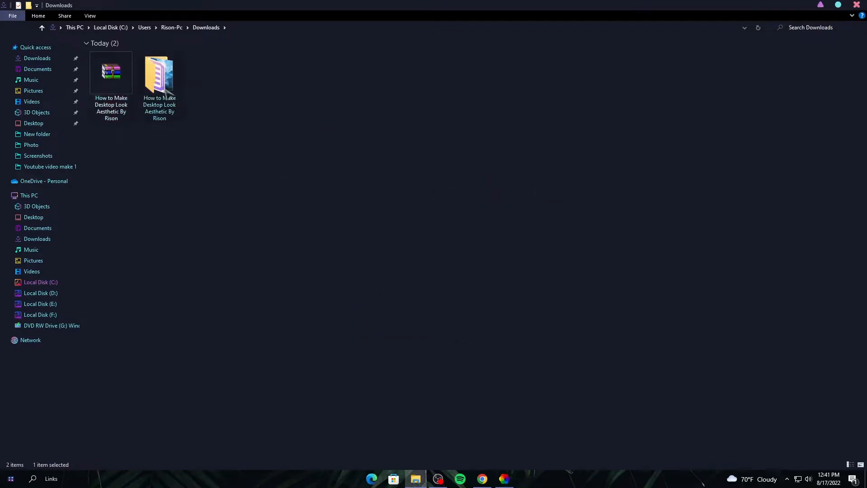
{"action": "mouse_move", "coordinate": [226, 111]}
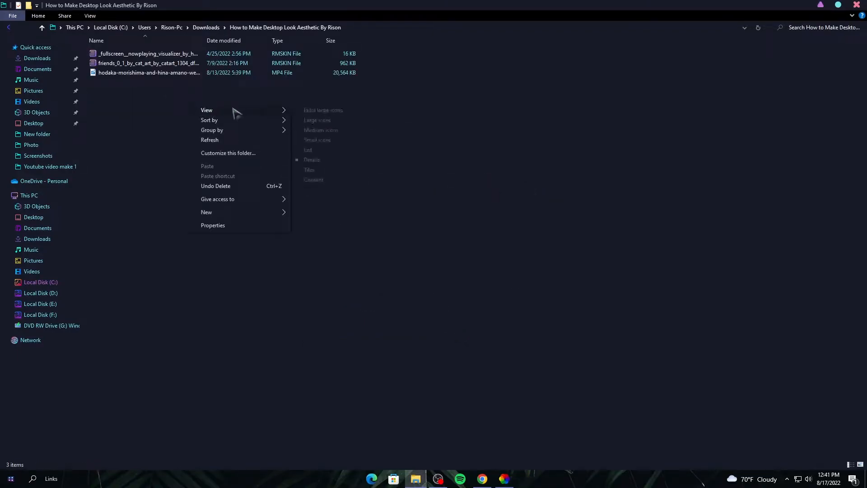
{"action": "left_click", "coordinate": [309, 121]}
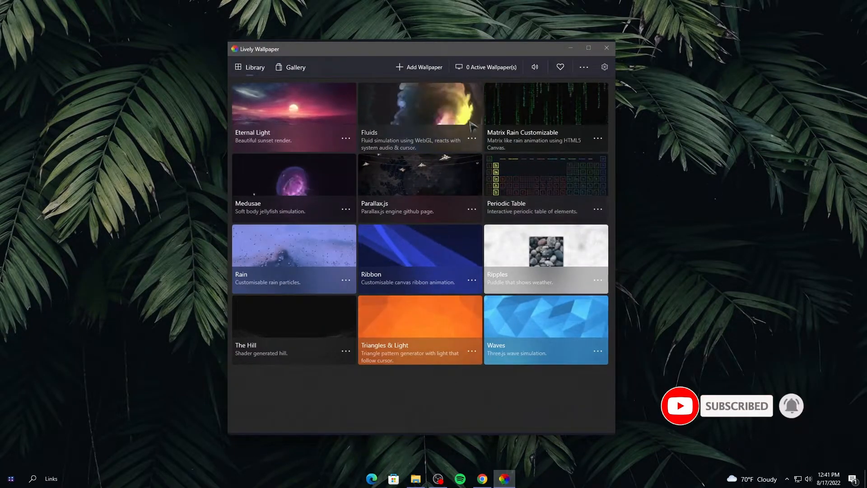
Add the extracted weathering-with-you-4k-live-wallpaper video from Downloads to Lively Wallpaper as a new wallpaper, keeping the default title.
{"action": "left_click_drag", "start_coordinate": [465, 51], "coordinate": [458, 51]}
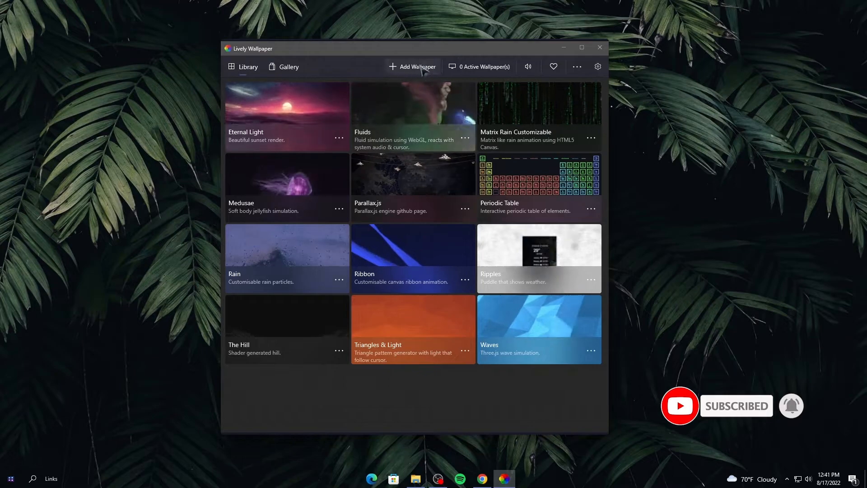
{"action": "left_click", "coordinate": [414, 68]}
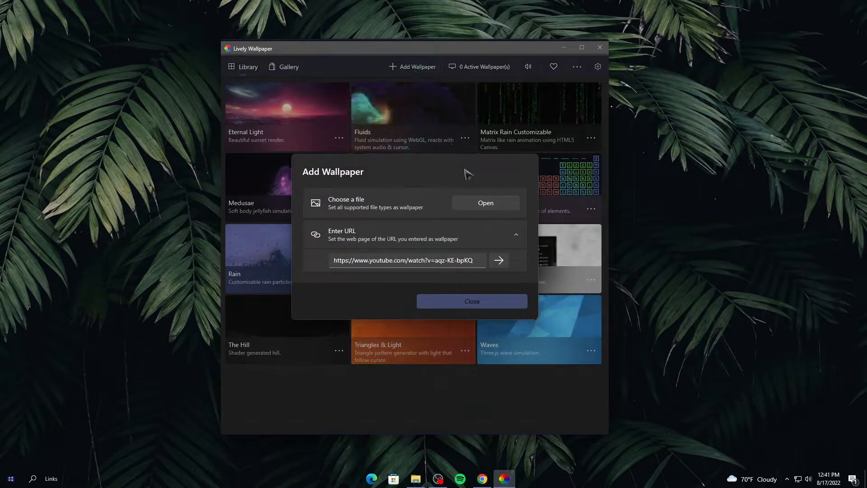
{"action": "left_click", "coordinate": [480, 203]}
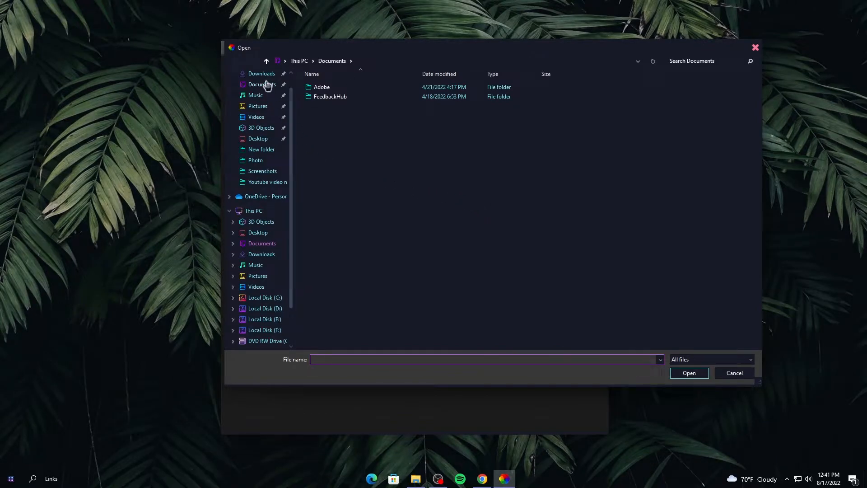
{"action": "left_click", "coordinate": [262, 74]}
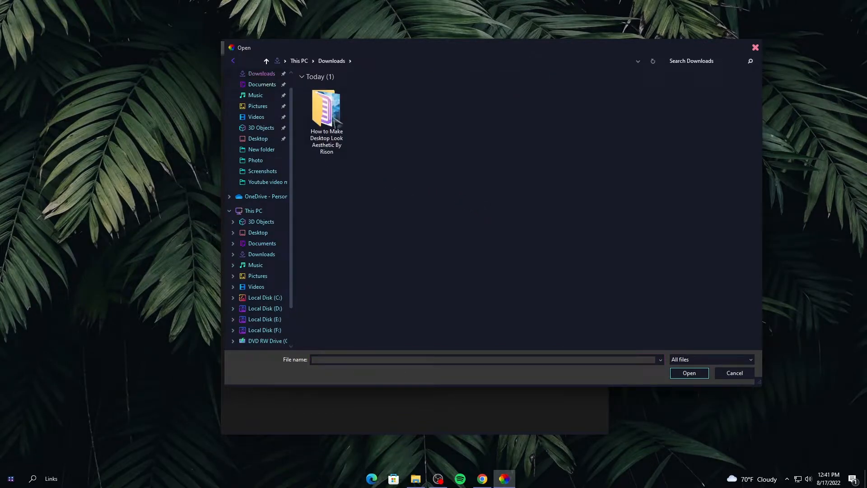
{"action": "double_click", "coordinate": [333, 125]}
{"action": "left_click", "coordinate": [327, 110]}
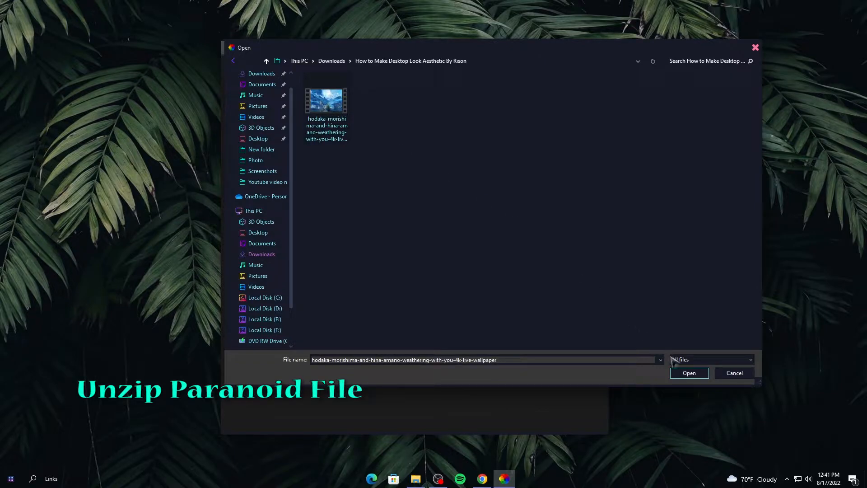
{"action": "left_click", "coordinate": [689, 373]}
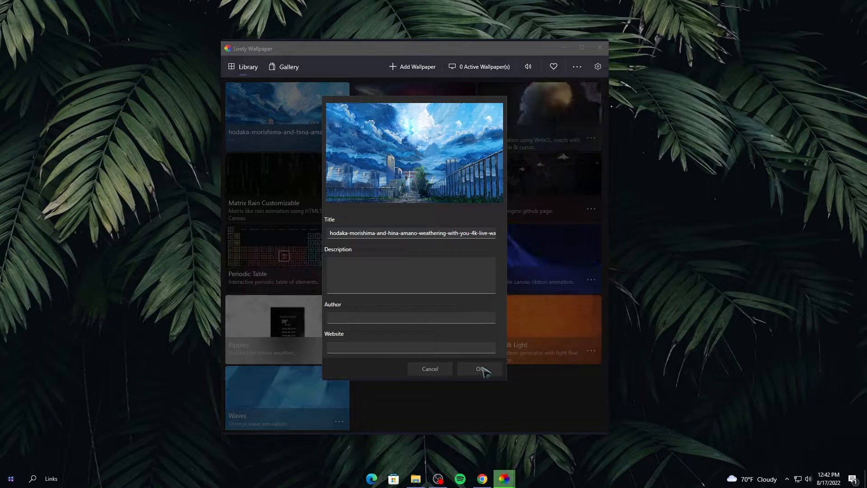
{"action": "left_click", "coordinate": [481, 368]}
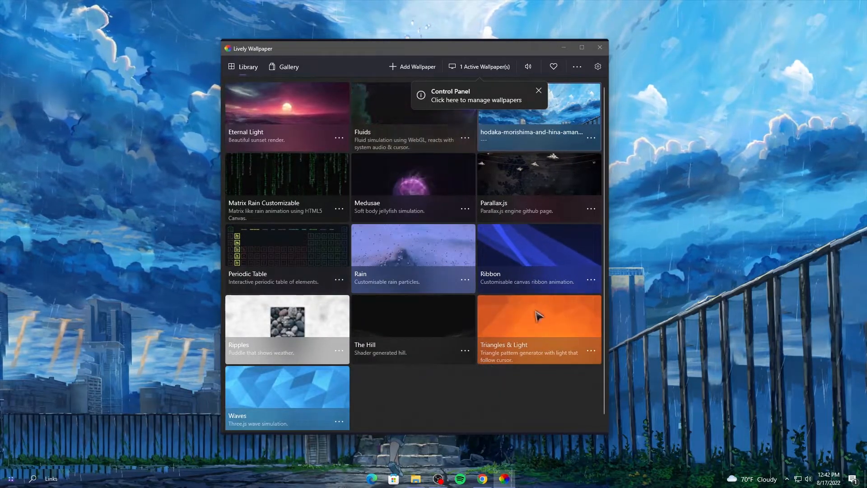
Close the Lively Wallpaper window to the system tray and acknowledge its notice.
{"action": "left_click", "coordinate": [599, 48]}
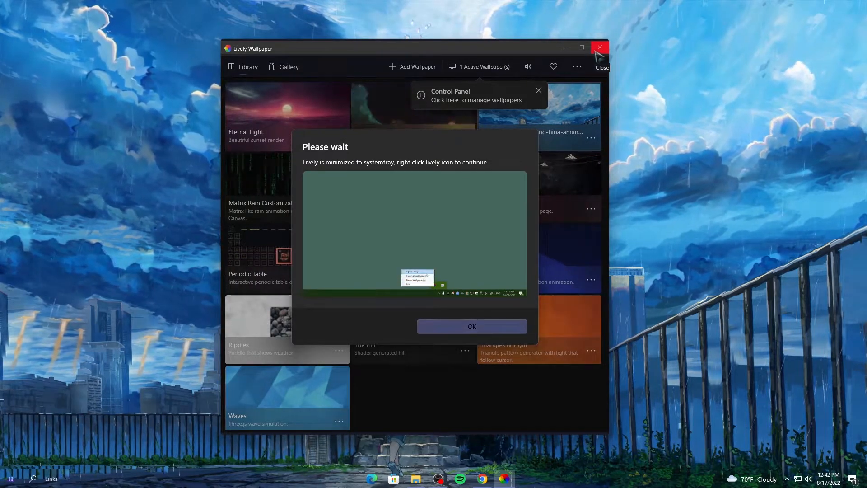
{"action": "left_click", "coordinate": [477, 333]}
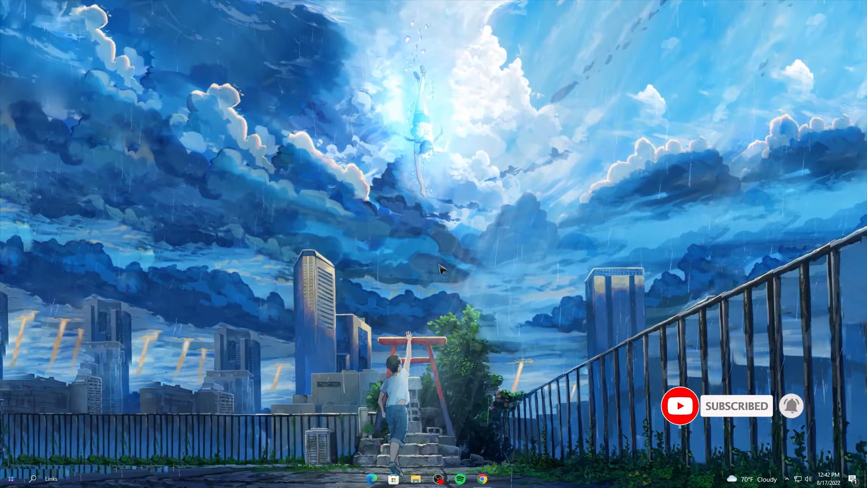
{"action": "right_click", "coordinate": [445, 225]}
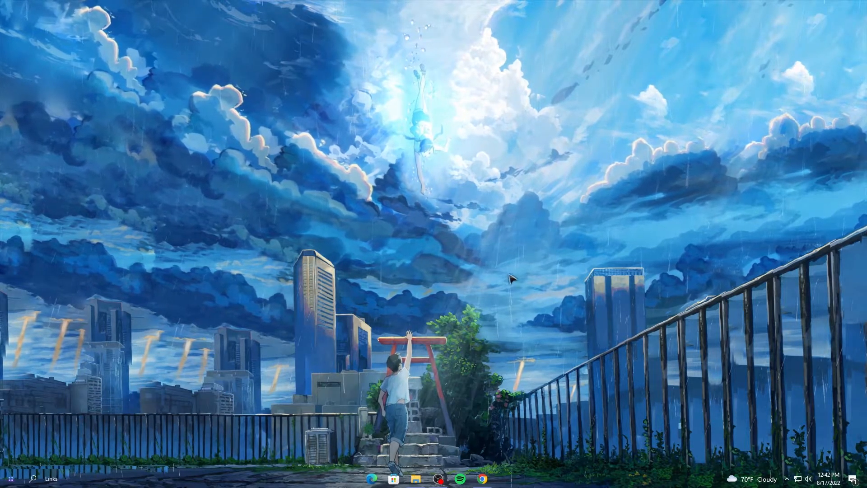
Download the Rainmeter 4.5.13 installer from rainmeter.net in Chrome, show it in Downloads, dismiss the browser window and maximize the folder.
{"action": "left_click", "coordinate": [484, 479]}
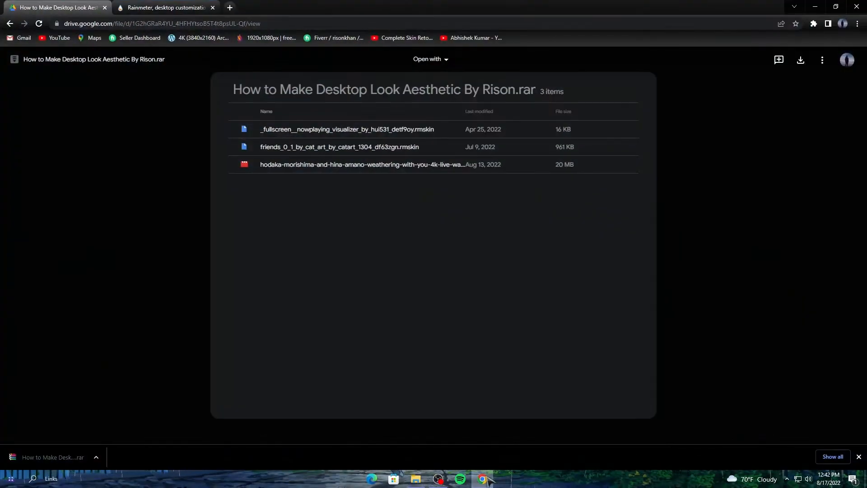
{"action": "left_click", "coordinate": [181, 8]}
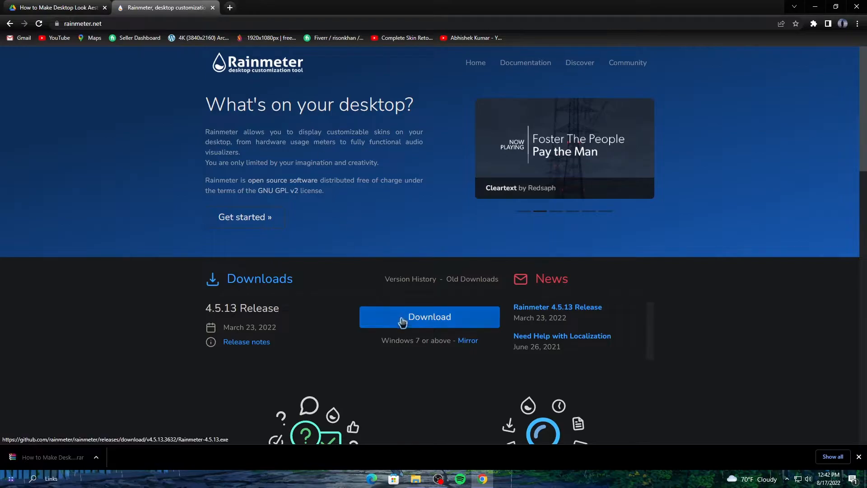
{"action": "left_click", "coordinate": [429, 321]}
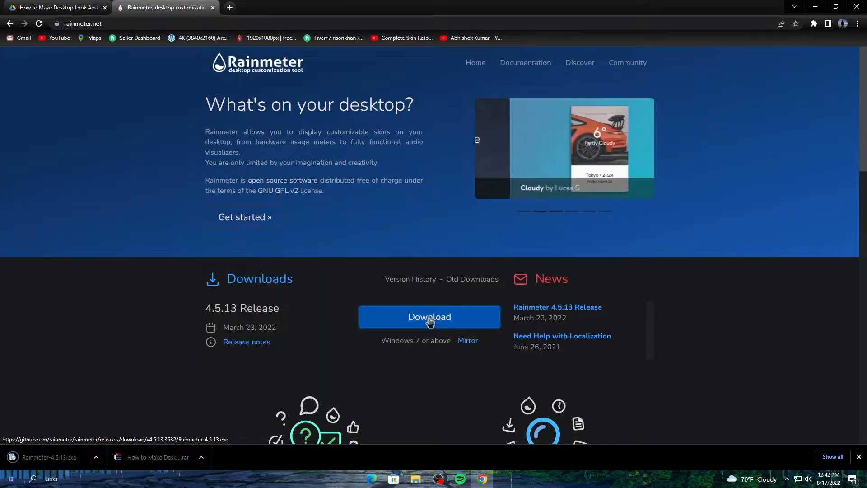
{"action": "left_click", "coordinate": [97, 457]}
{"action": "left_click", "coordinate": [108, 425]}
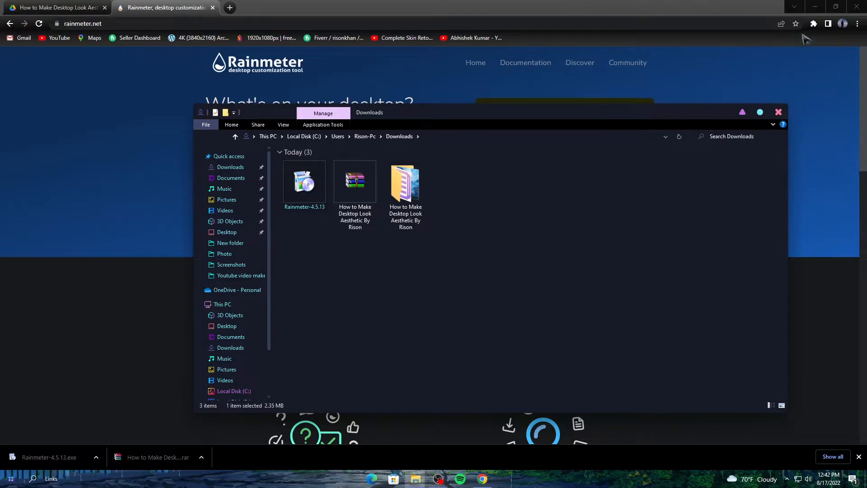
{"action": "left_click", "coordinate": [857, 7]}
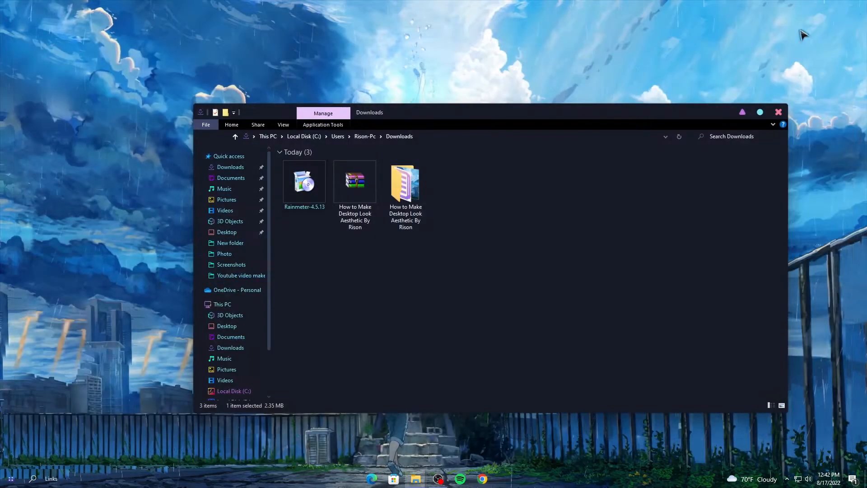
{"action": "left_click_drag", "start_coordinate": [626, 115], "coordinate": [600, 111]}
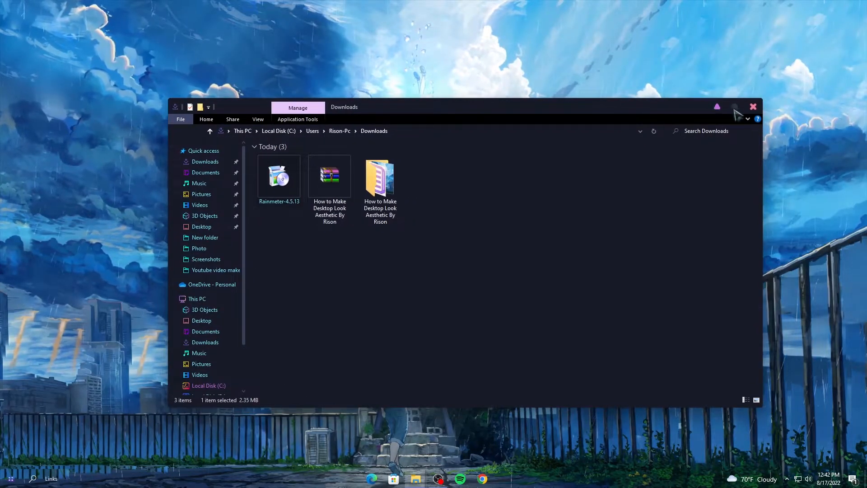
{"action": "left_click", "coordinate": [734, 107]}
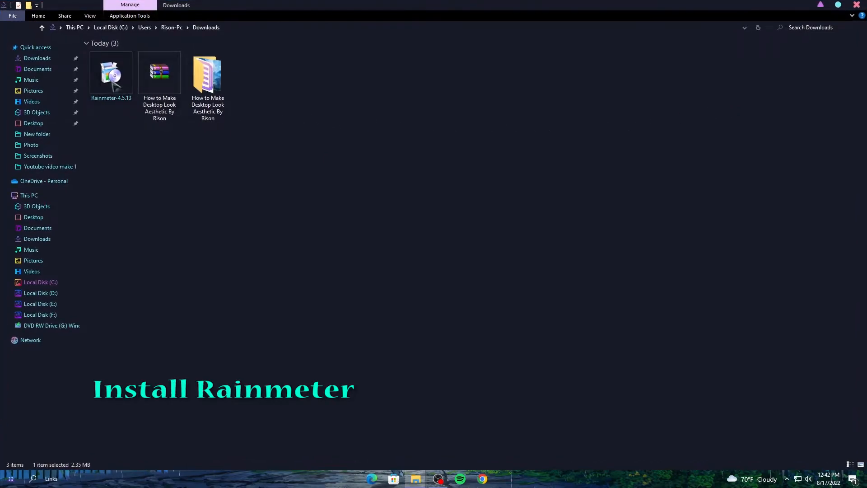
Run the Rainmeter-4.5.13 installer as administrator, minimize the folder, and complete the standard installation in English with Rainmeter set to launch.
{"action": "right_click", "coordinate": [116, 80]}
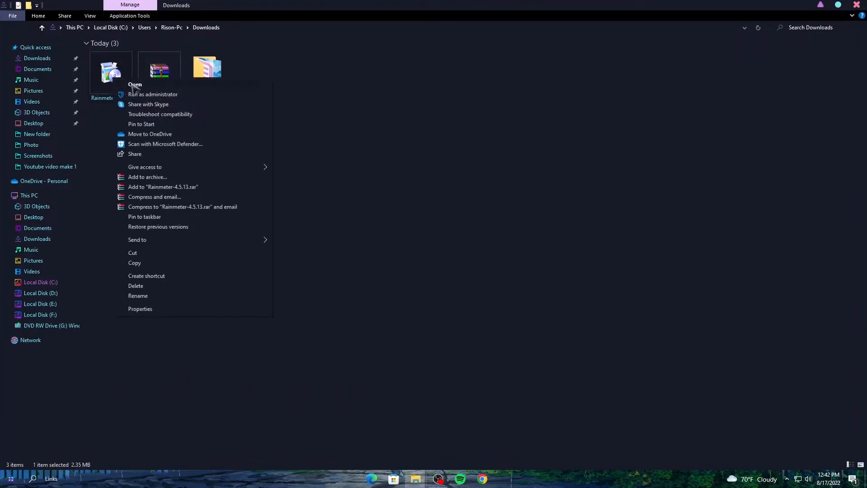
{"action": "left_click", "coordinate": [149, 95]}
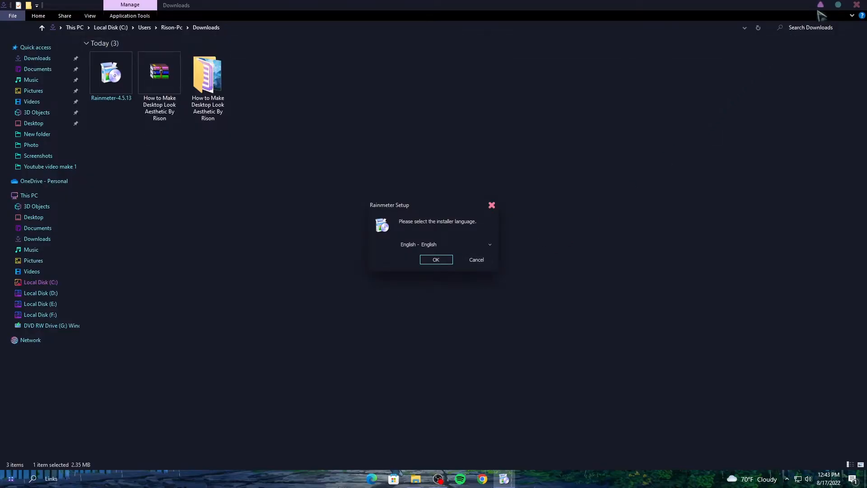
{"action": "left_click", "coordinate": [819, 5]}
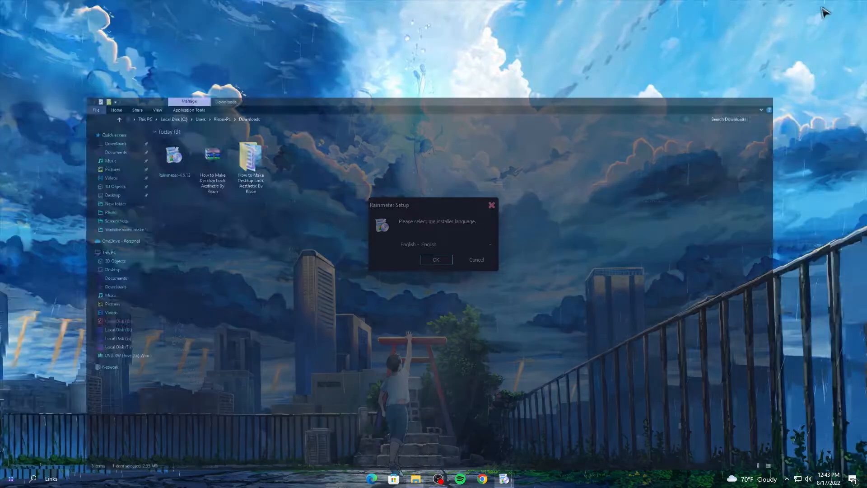
{"action": "left_click", "coordinate": [436, 260]}
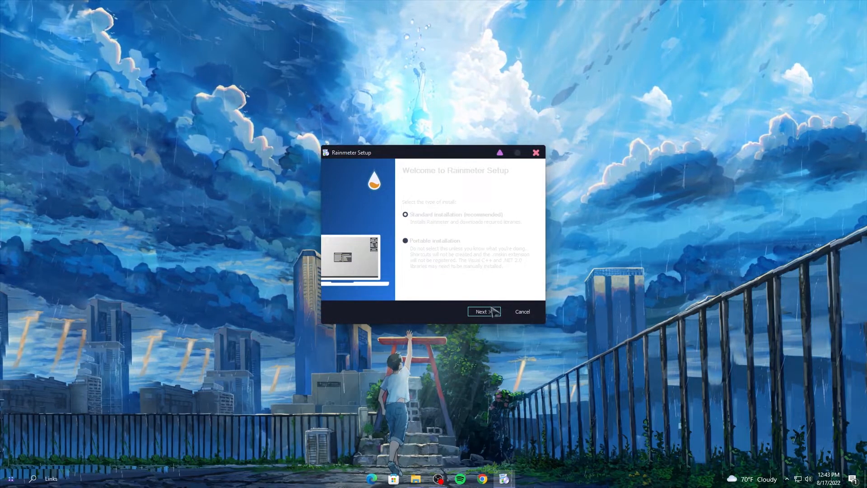
{"action": "left_click", "coordinate": [484, 311]}
{"action": "left_click", "coordinate": [484, 311]}
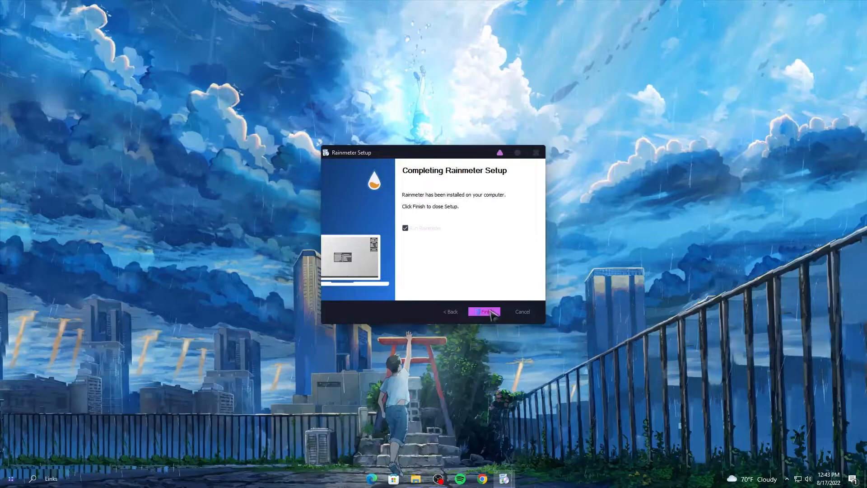
{"action": "left_click", "coordinate": [490, 312]}
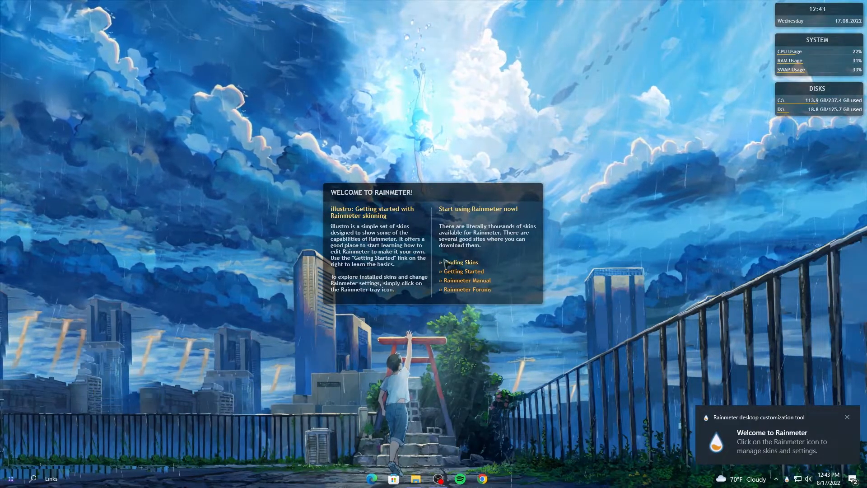
Unload the default illustro Welcome, Disks, System and Clock skins from the desktop.
{"action": "right_click", "coordinate": [443, 241]}
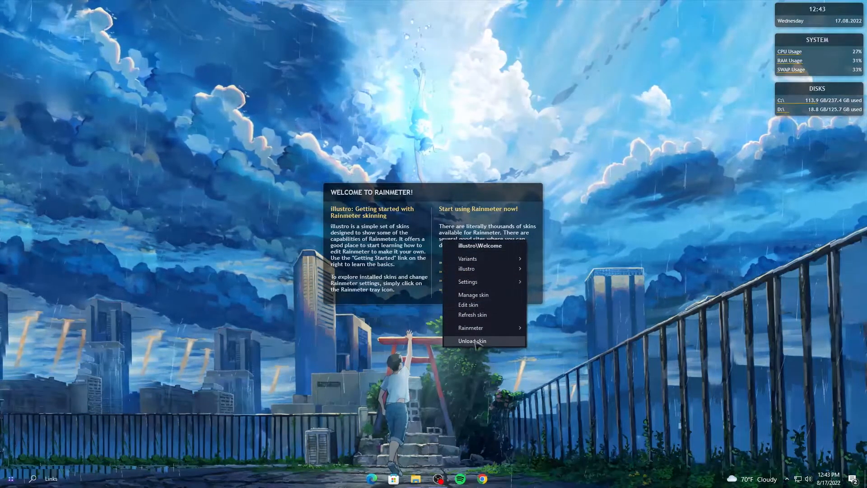
{"action": "left_click", "coordinate": [474, 342]}
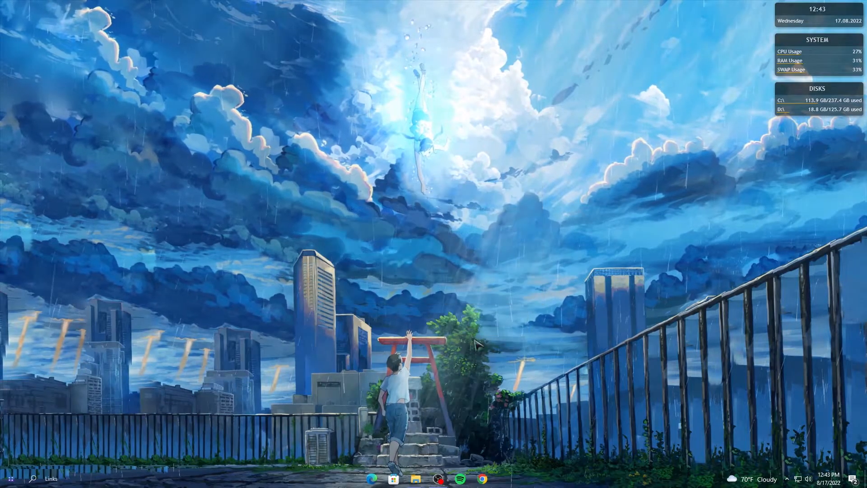
{"action": "right_click", "coordinate": [797, 106]}
{"action": "left_click", "coordinate": [817, 207]}
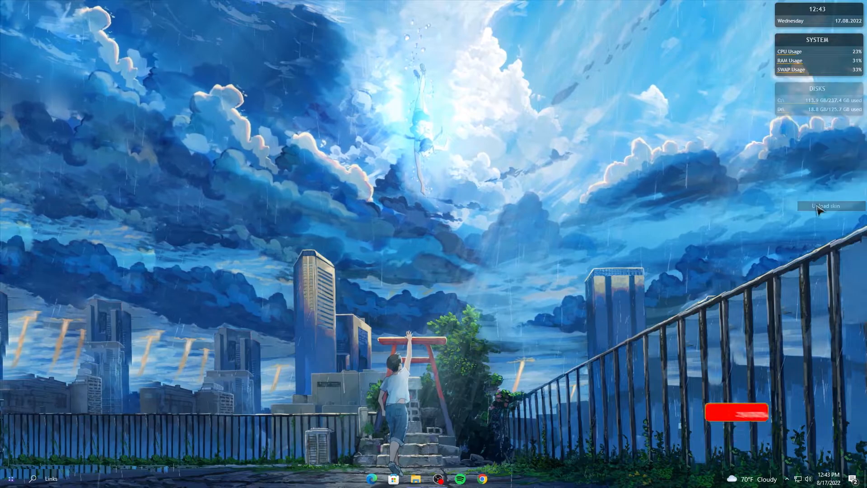
{"action": "right_click", "coordinate": [804, 72]}
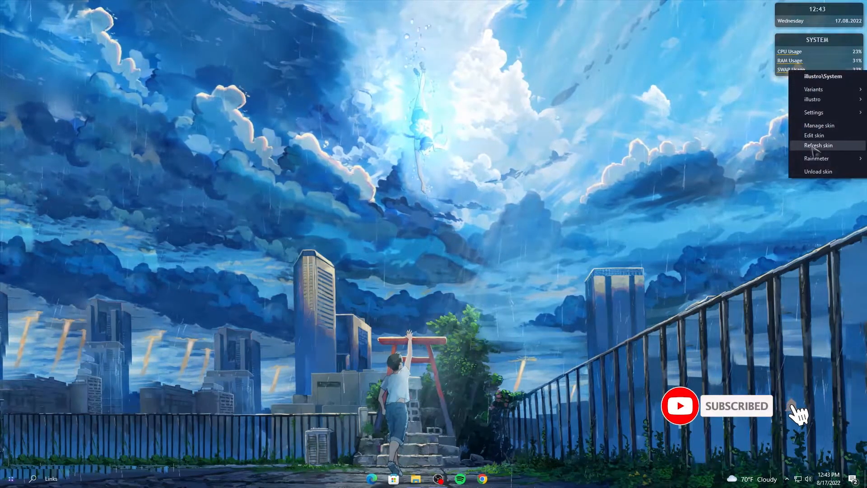
{"action": "left_click", "coordinate": [817, 172]}
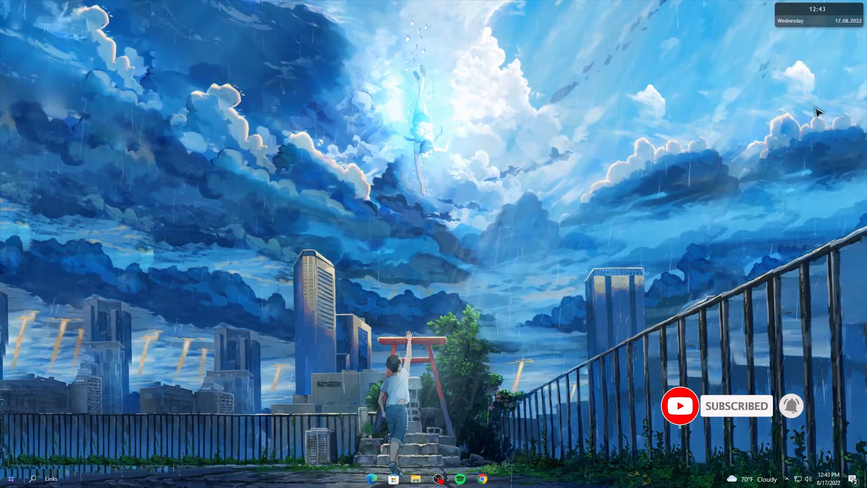
{"action": "right_click", "coordinate": [794, 22]}
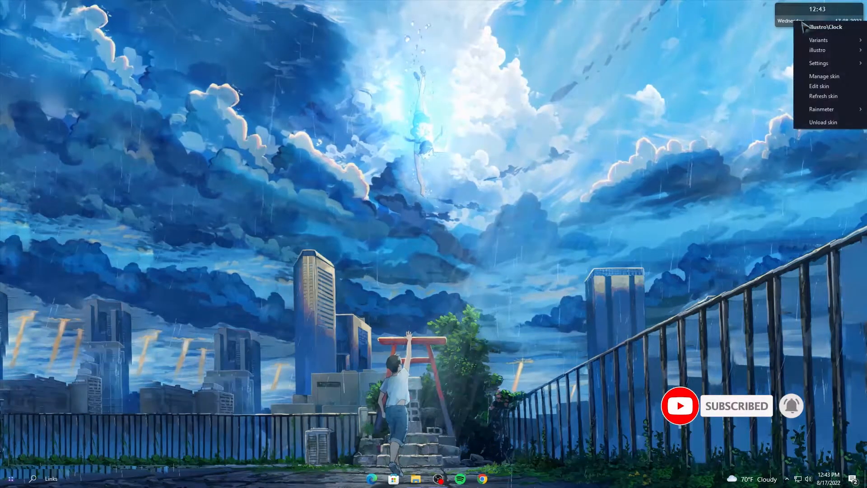
{"action": "left_click", "coordinate": [808, 122]}
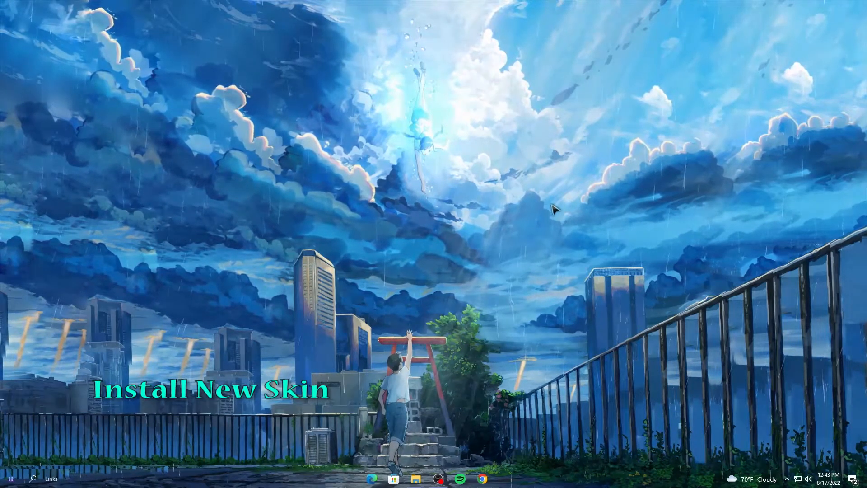
Install the fullscreen NowPlayingVisualizer .rmskin from the extracted How to Make Desktop Look Aesthetic folder with its included layout, and minimize the folder.
{"action": "left_click", "coordinate": [416, 479]}
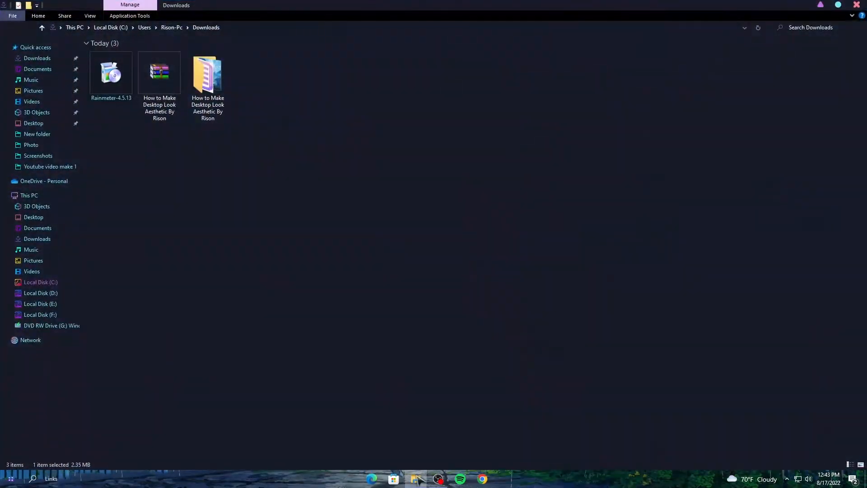
{"action": "double_click", "coordinate": [214, 98]}
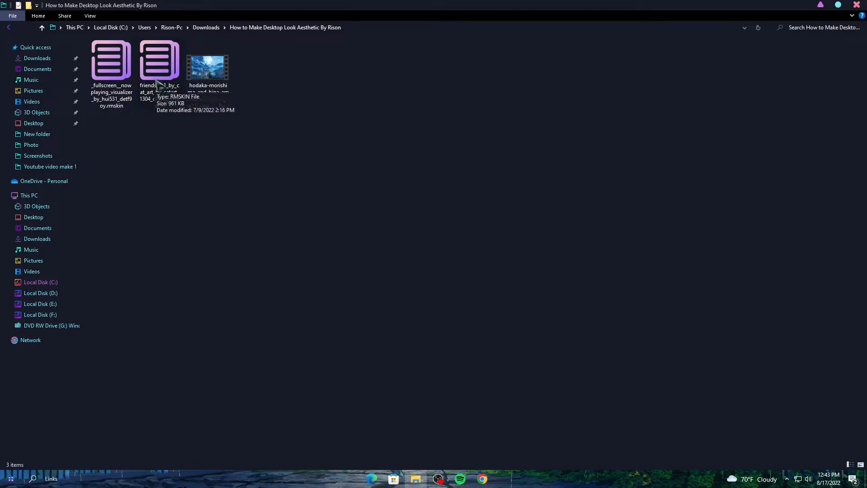
{"action": "right_click", "coordinate": [114, 72]}
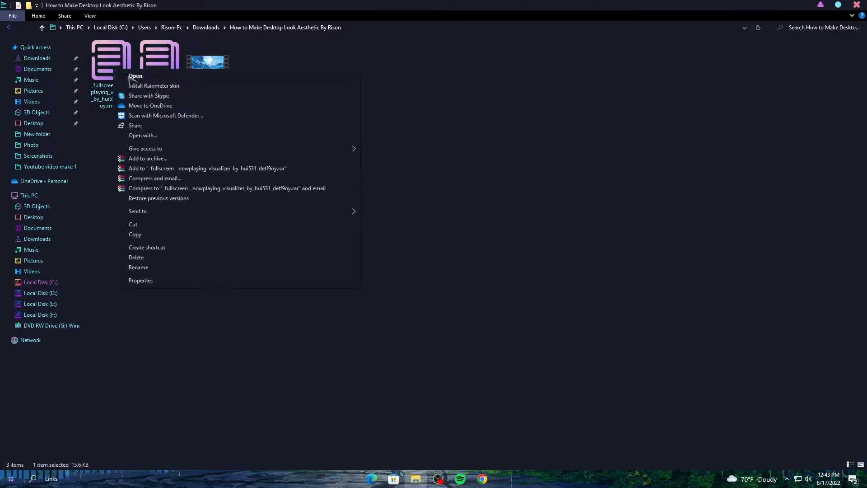
{"action": "left_click", "coordinate": [153, 85]}
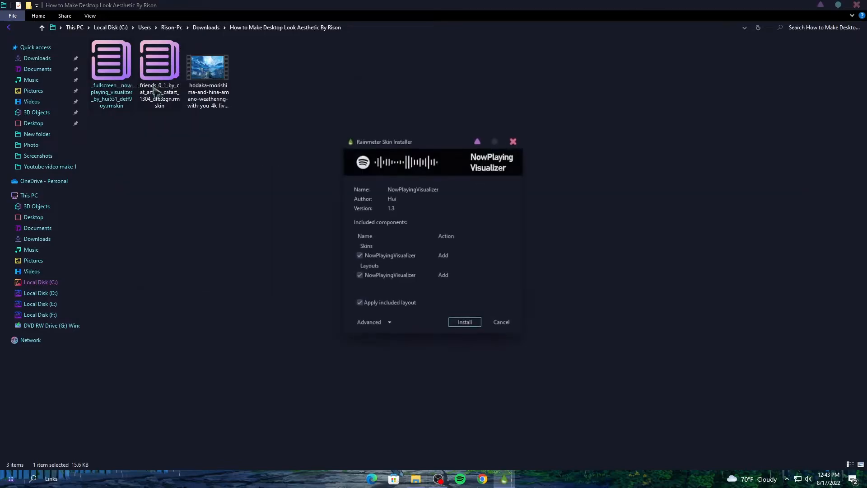
{"action": "left_click", "coordinate": [820, 6]}
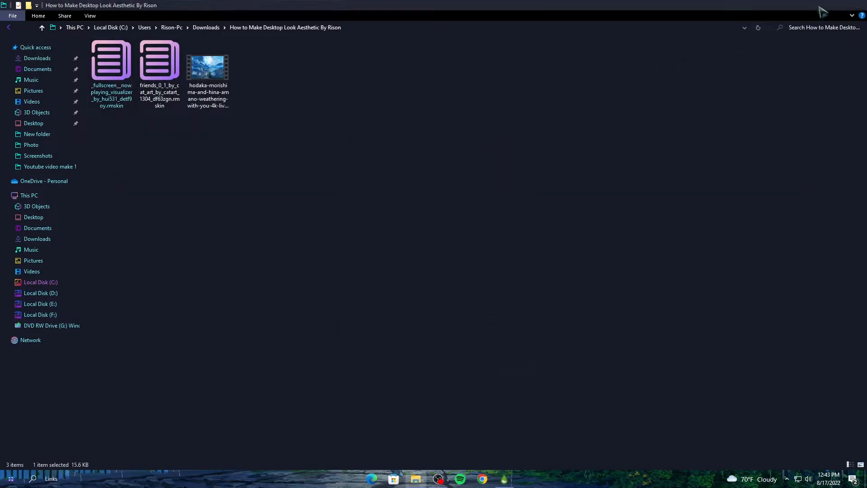
{"action": "left_click", "coordinate": [465, 322]}
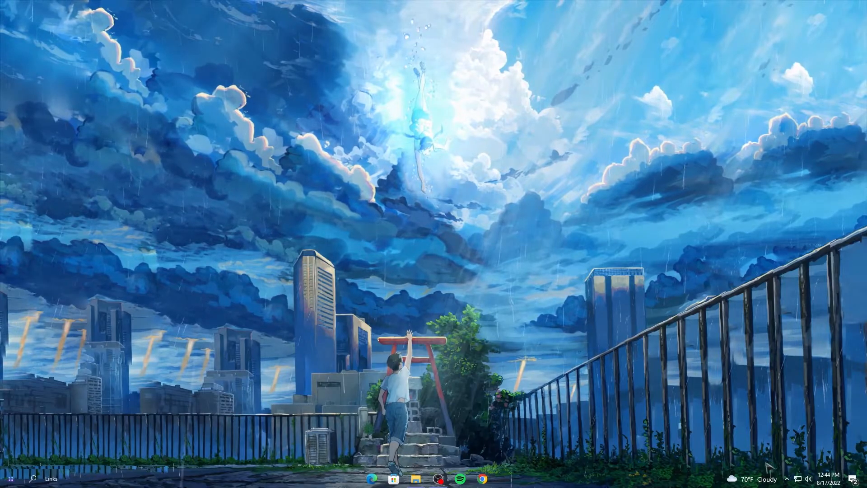
Bring up the Rainmeter manager from the system tray and refresh all skins.
{"action": "left_click", "coordinate": [787, 478]}
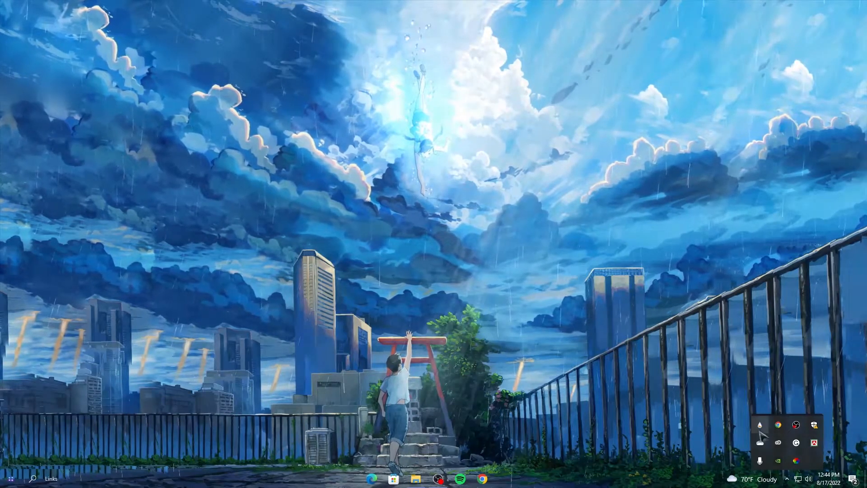
{"action": "left_click", "coordinate": [760, 425]}
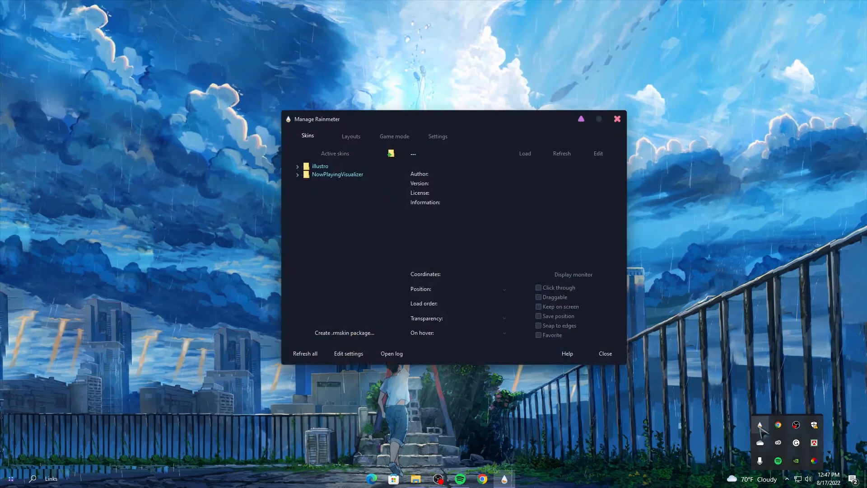
{"action": "left_click", "coordinate": [291, 355]}
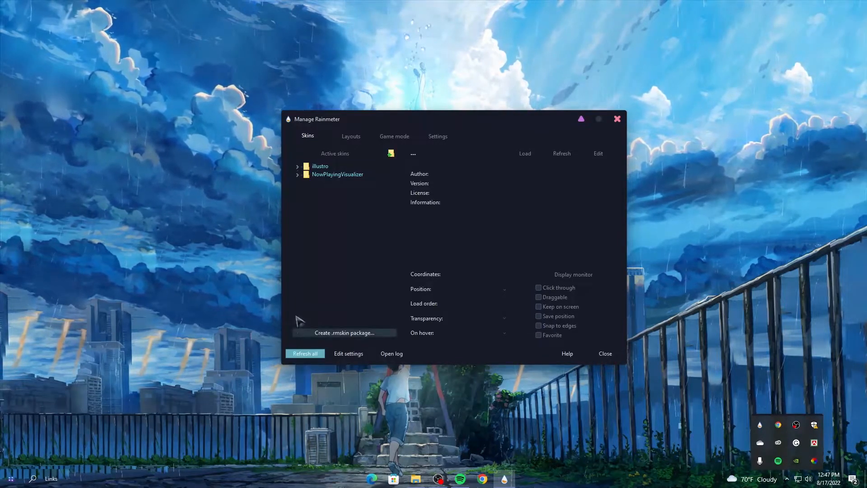
Load NowPlaying.ini from the NowPlayingVisualizer skin and set its position to On desktop.
{"action": "left_click", "coordinate": [298, 175]}
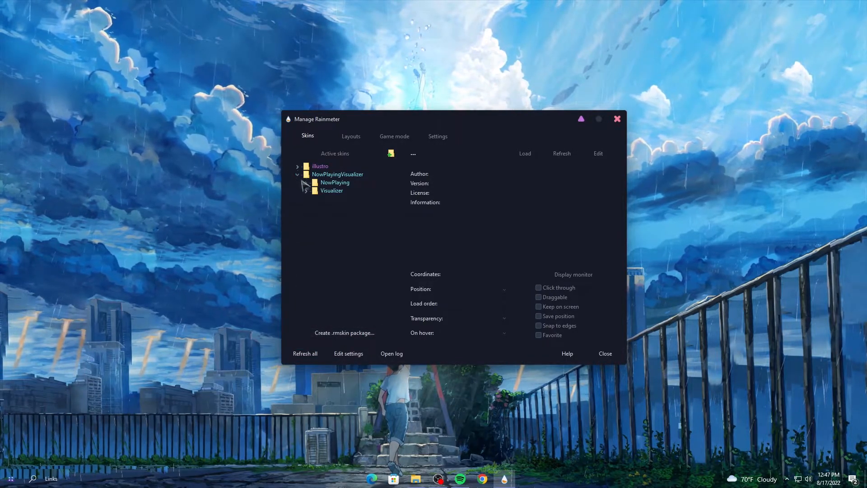
{"action": "left_click", "coordinate": [306, 183]}
{"action": "left_click", "coordinate": [341, 191]}
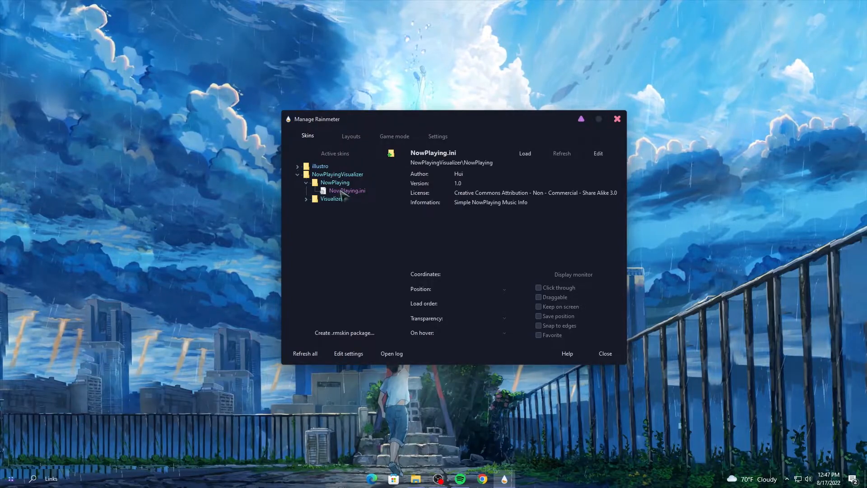
{"action": "left_click", "coordinate": [522, 154]}
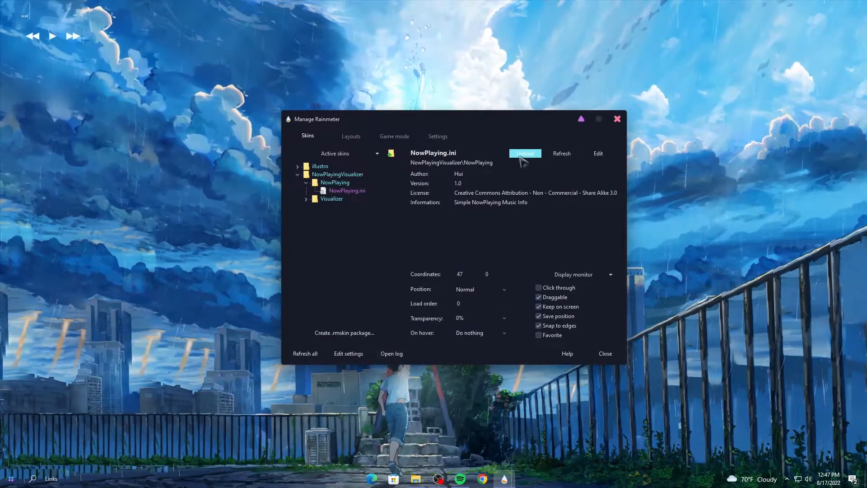
{"action": "left_click", "coordinate": [483, 289]}
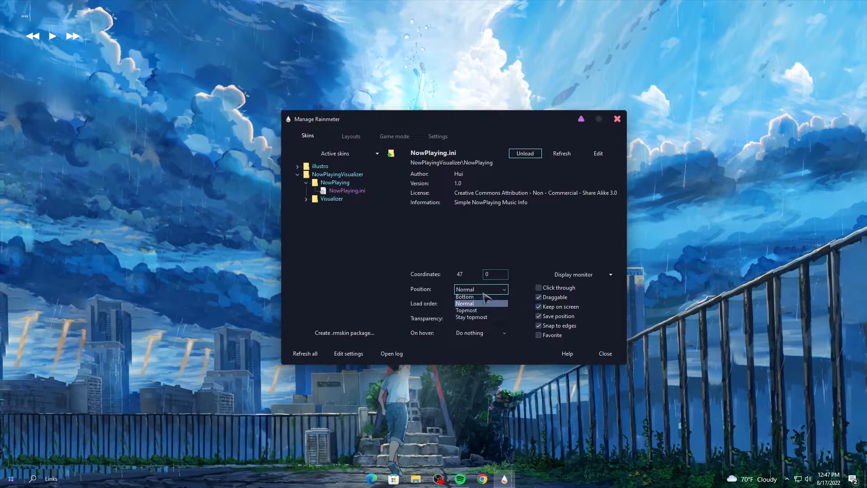
{"action": "left_click", "coordinate": [469, 298]}
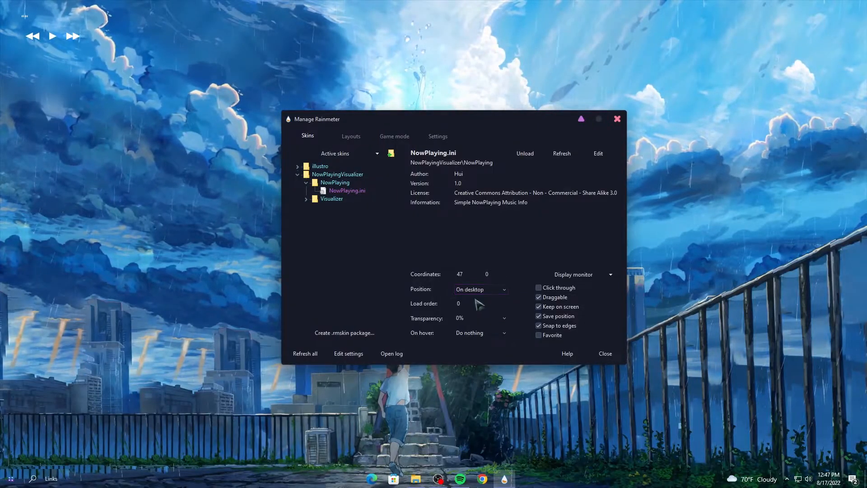
Load Visualizer.ini from the NowPlayingVisualizer skin and set its position to On desktop.
{"action": "left_click", "coordinate": [306, 200]}
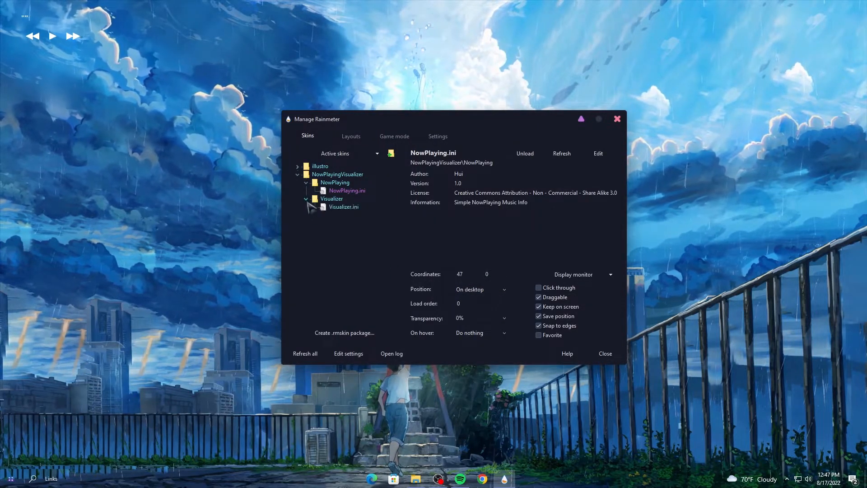
{"action": "left_click", "coordinate": [342, 207]}
{"action": "left_click", "coordinate": [524, 154]}
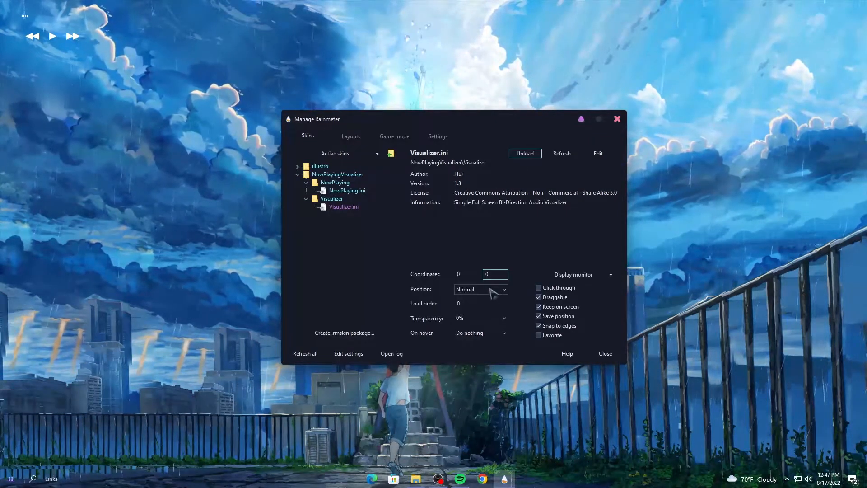
{"action": "left_click", "coordinate": [492, 290]}
{"action": "left_click", "coordinate": [481, 303]}
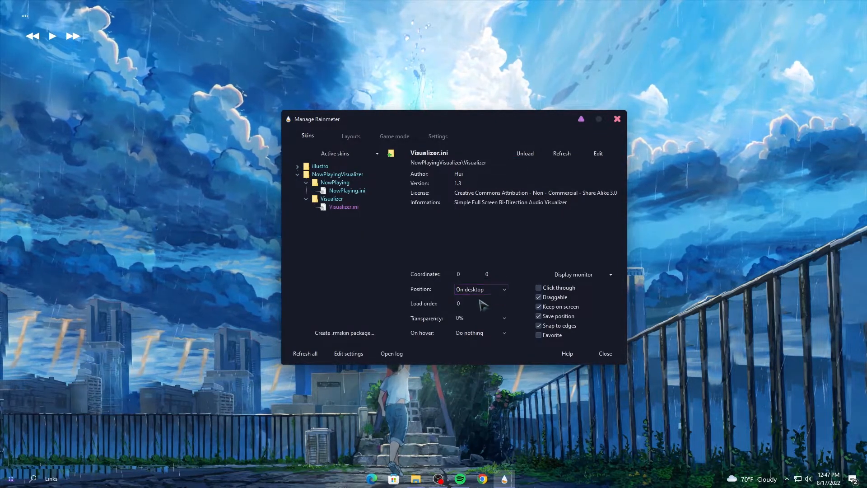
Minimize the Rainmeter manager, move the NowPlaying music controls to the upper-right sky area of the wallpaper, and pause the song.
{"action": "left_click", "coordinate": [581, 120]}
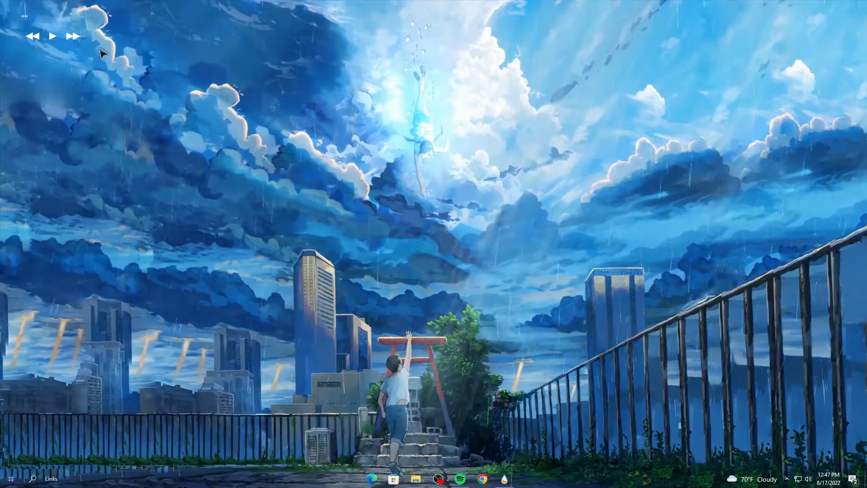
{"action": "left_click_drag", "start_coordinate": [72, 42], "coordinate": [692, 178]}
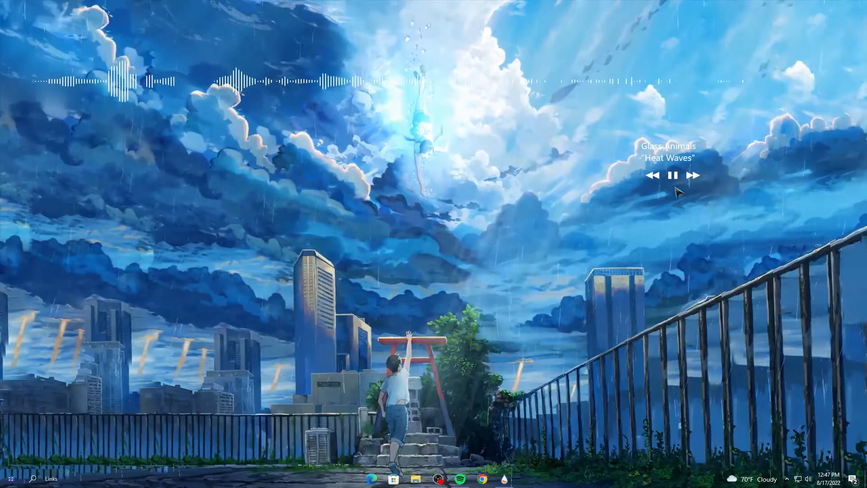
{"action": "left_click", "coordinate": [672, 176]}
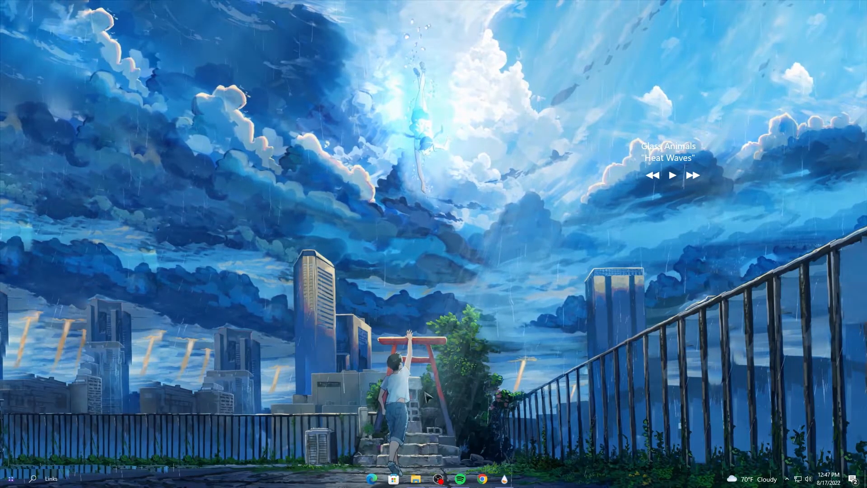
Install the Friends 0.1 Rainmeter skin from the extracted folder and dismiss the folder window.
{"action": "left_click", "coordinate": [416, 478]}
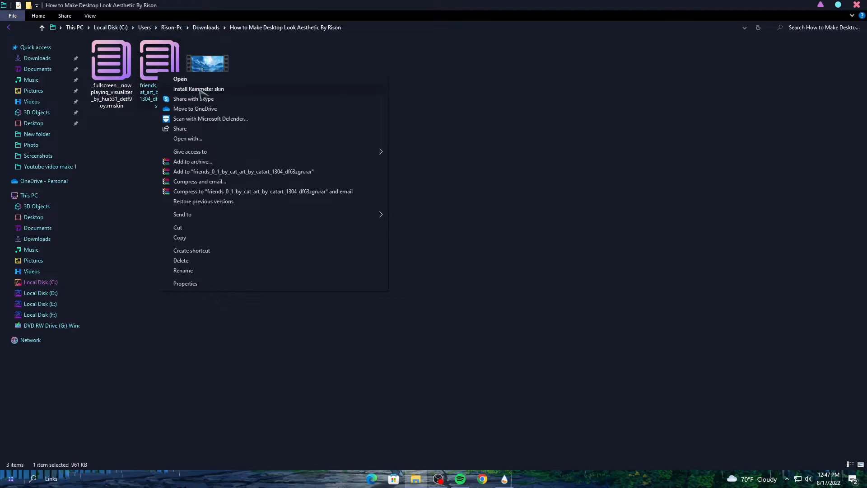
{"action": "left_click", "coordinate": [199, 89]}
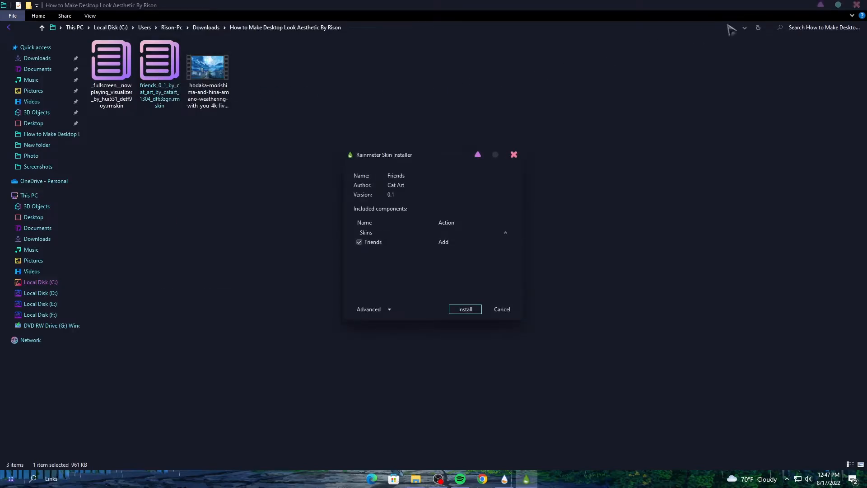
{"action": "left_click", "coordinate": [852, 6]}
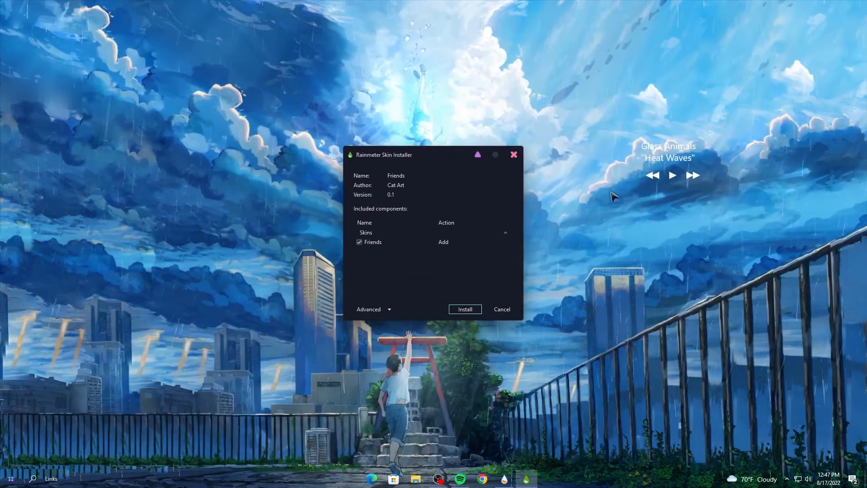
{"action": "left_click", "coordinate": [465, 309]}
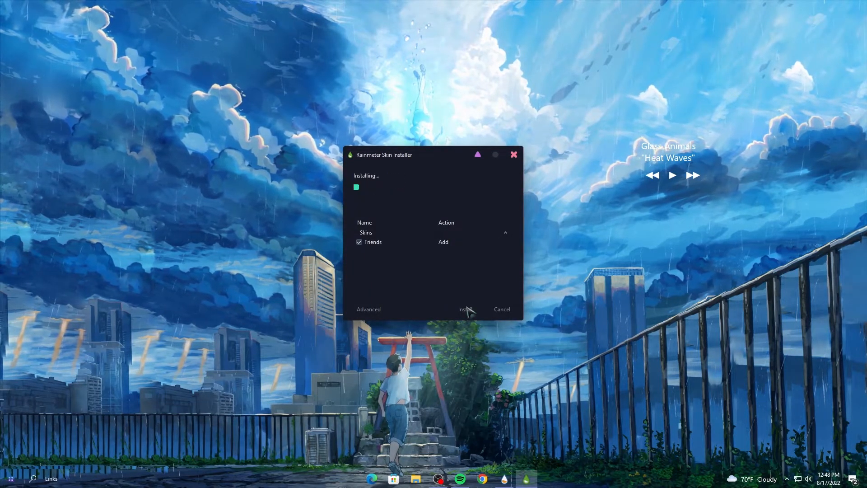
{"action": "right_click", "coordinate": [467, 248]}
{"action": "left_click", "coordinate": [491, 274]}
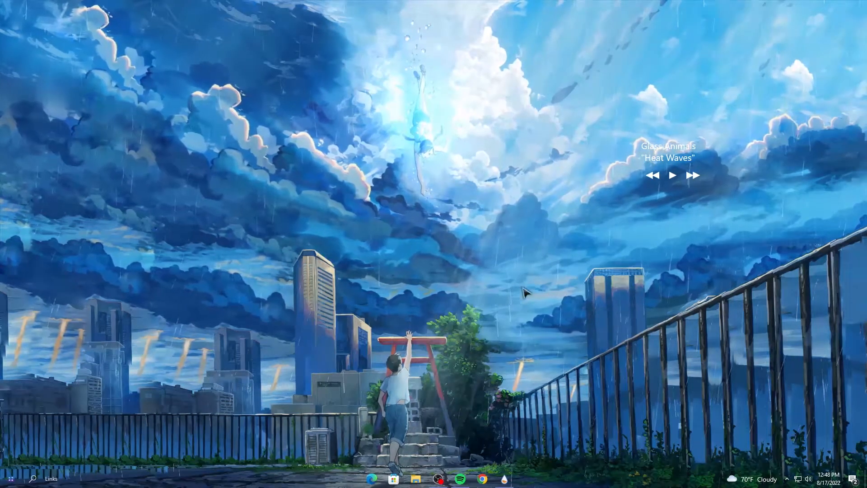
Reopen the Rainmeter manager and refresh all skins to list the Friends skin.
{"action": "left_click", "coordinate": [787, 479]}
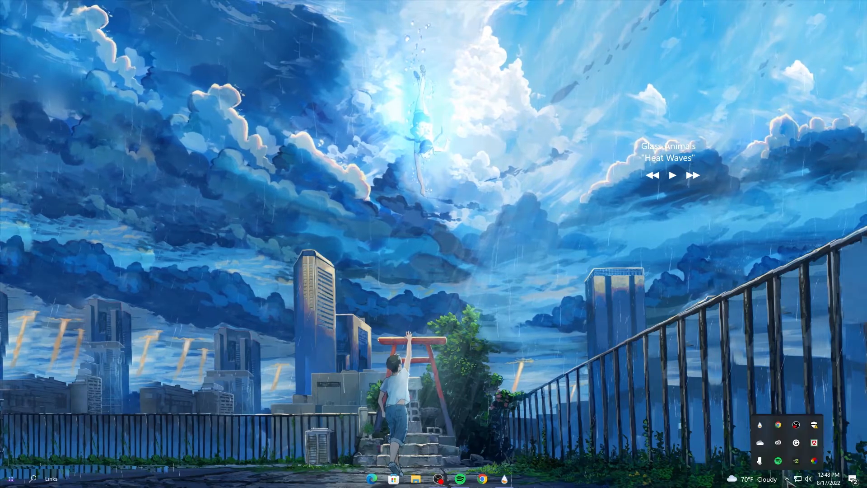
{"action": "left_click", "coordinate": [760, 425]}
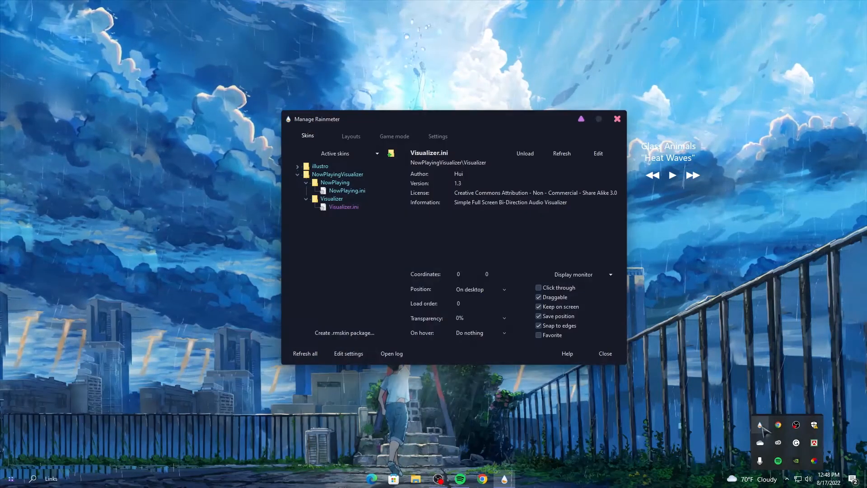
{"action": "left_click", "coordinate": [305, 354]}
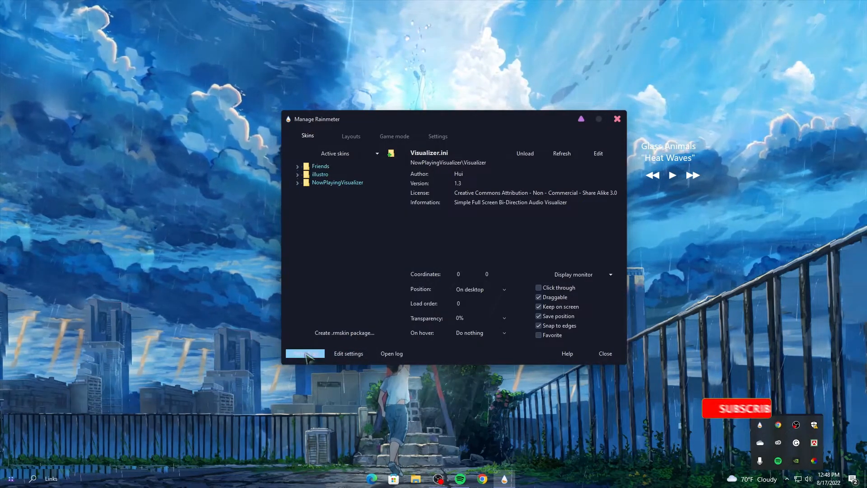
Load Date.ini from the Friends skin's Date folder and set its position to On desktop.
{"action": "left_click", "coordinate": [298, 166]}
{"action": "left_click", "coordinate": [306, 174]}
{"action": "left_click", "coordinate": [334, 183]}
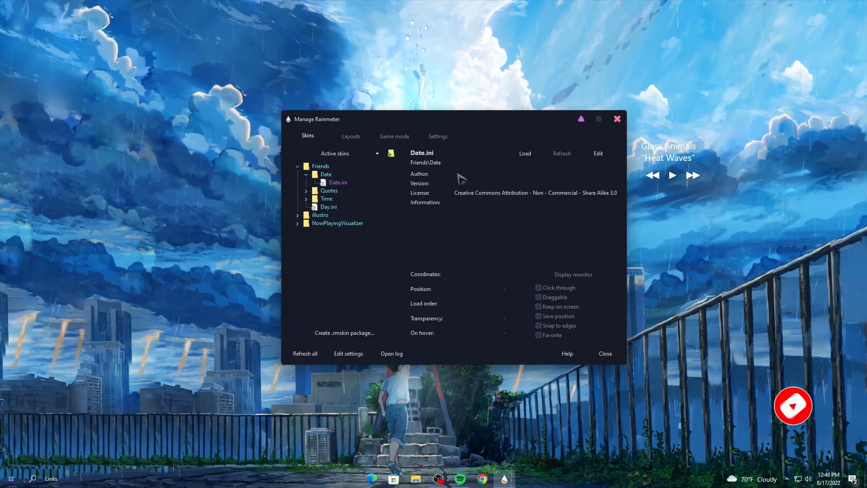
{"action": "left_click", "coordinate": [522, 154]}
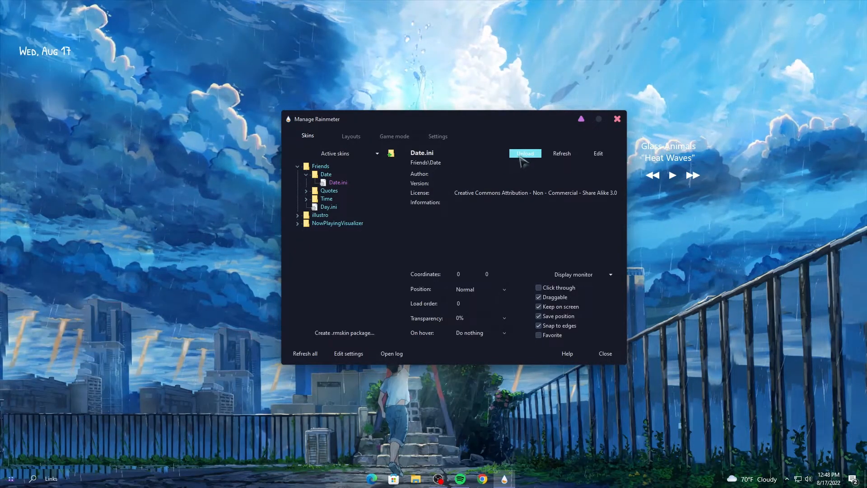
{"action": "left_click", "coordinate": [488, 290]}
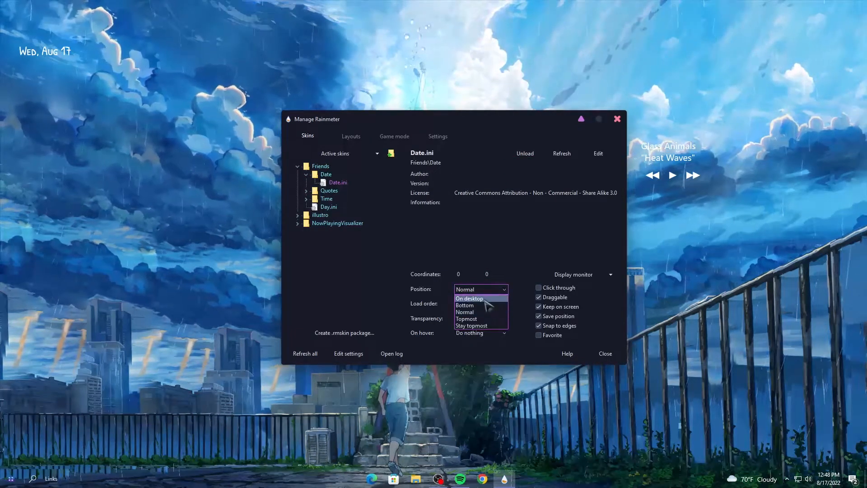
{"action": "left_click", "coordinate": [484, 299]}
Load Quotes.ini from the Friends skin's Quotes folder and set its position to On desktop.
{"action": "left_click", "coordinate": [306, 191]}
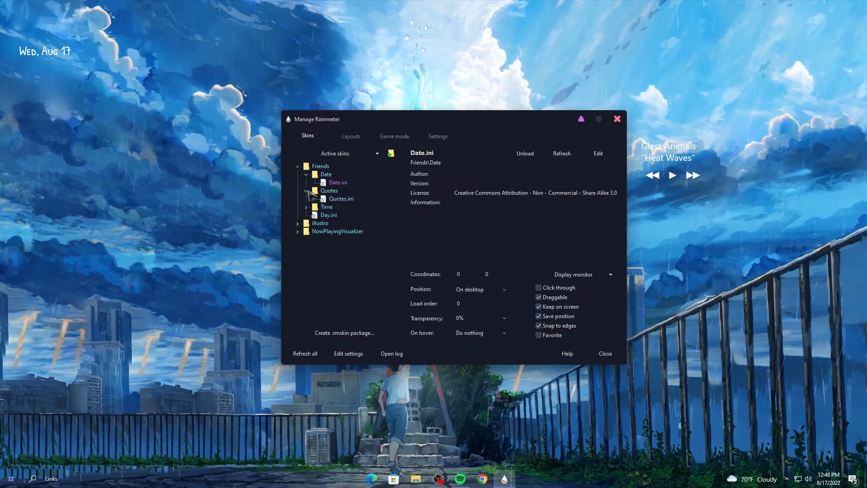
{"action": "left_click", "coordinate": [339, 200]}
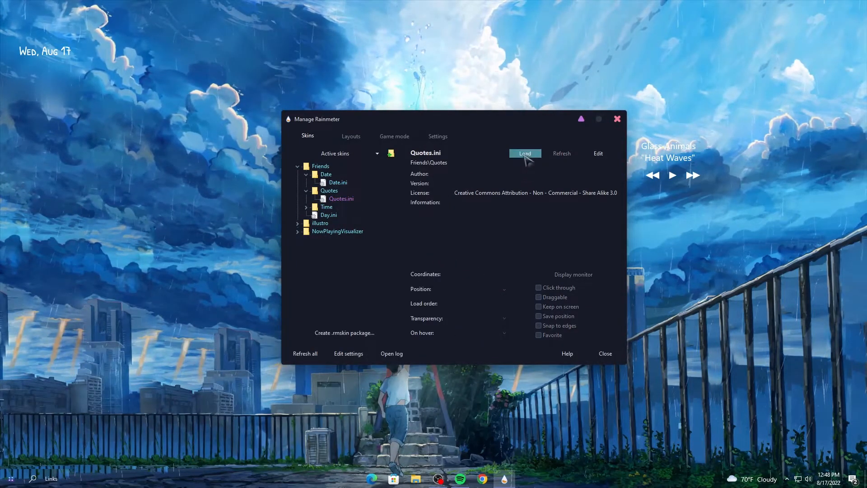
{"action": "left_click", "coordinate": [525, 154]}
{"action": "left_click", "coordinate": [483, 290]}
{"action": "left_click", "coordinate": [481, 302]}
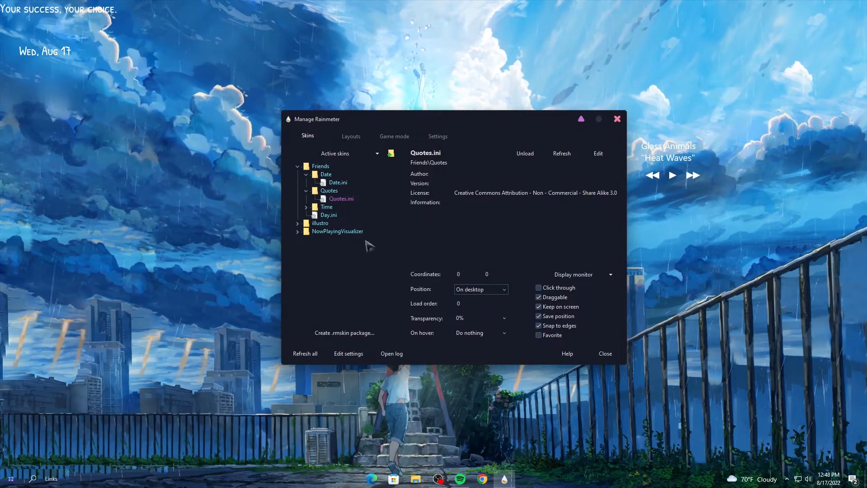
Load Time.ini from the Friends skin's Time folder and set its position to On desktop.
{"action": "left_click", "coordinate": [307, 208]}
{"action": "left_click", "coordinate": [326, 216]}
{"action": "left_click", "coordinate": [531, 156]}
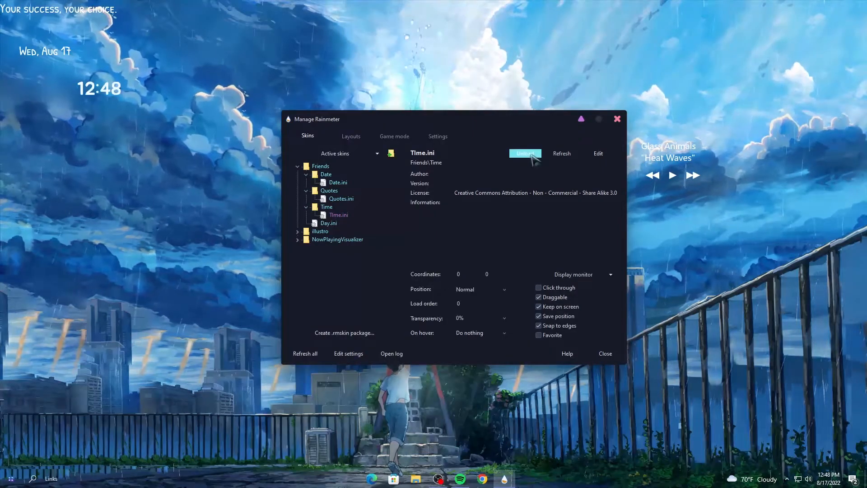
{"action": "left_click", "coordinate": [494, 288]}
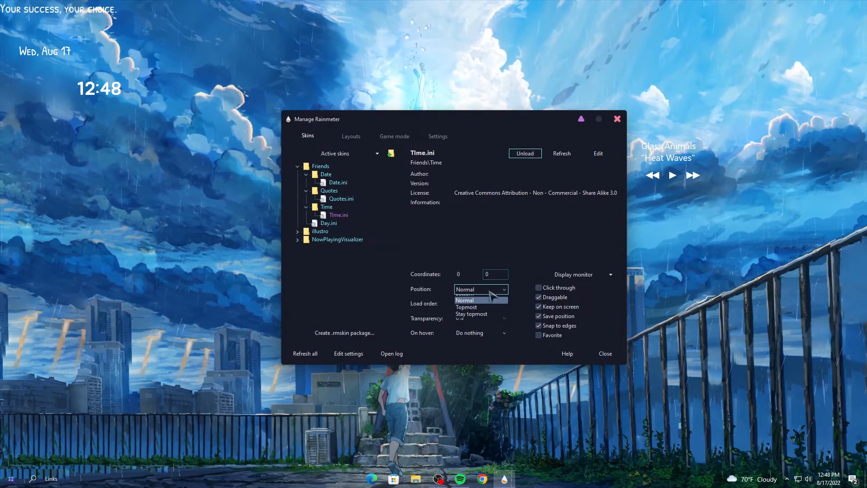
{"action": "left_click", "coordinate": [490, 299]}
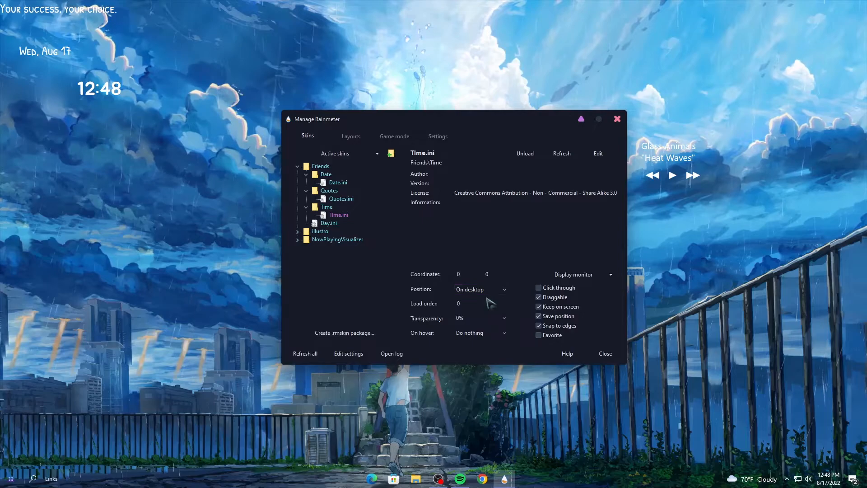
Load Day.ini from the Friends skin, set its position to On desktop, and close the Rainmeter manager.
{"action": "left_click", "coordinate": [325, 224]}
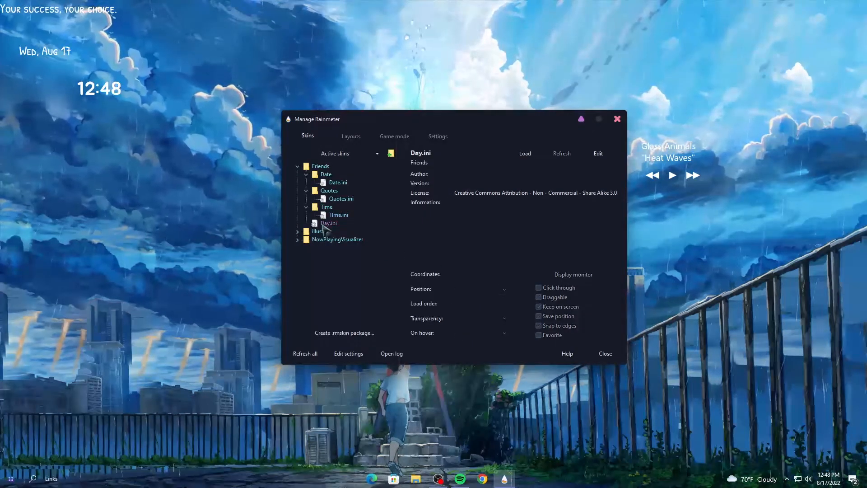
{"action": "left_click", "coordinate": [525, 153]}
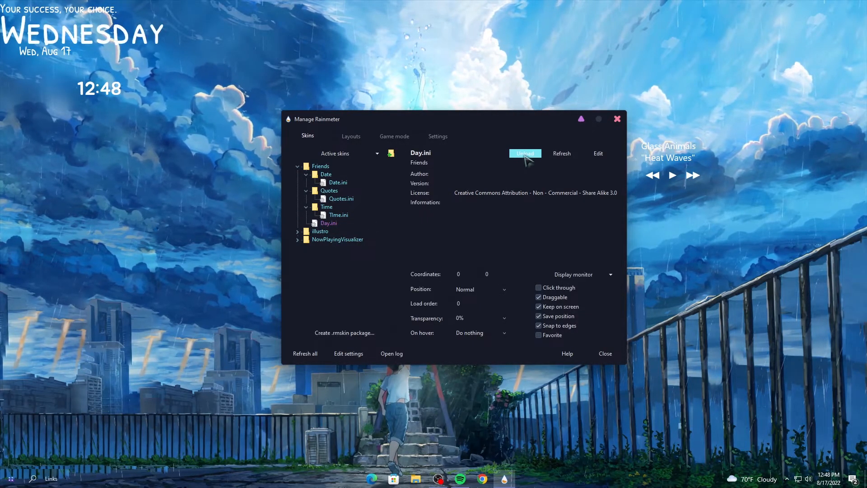
{"action": "left_click", "coordinate": [479, 290]}
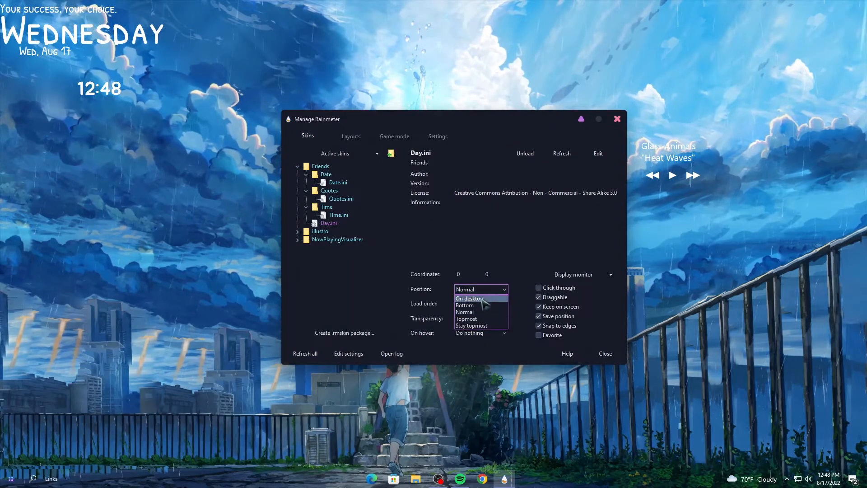
{"action": "left_click", "coordinate": [481, 297]}
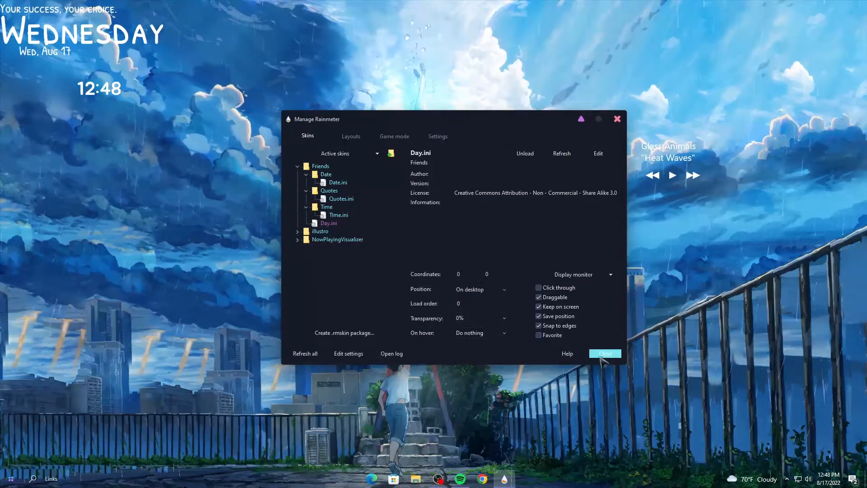
{"action": "left_click", "coordinate": [605, 353]}
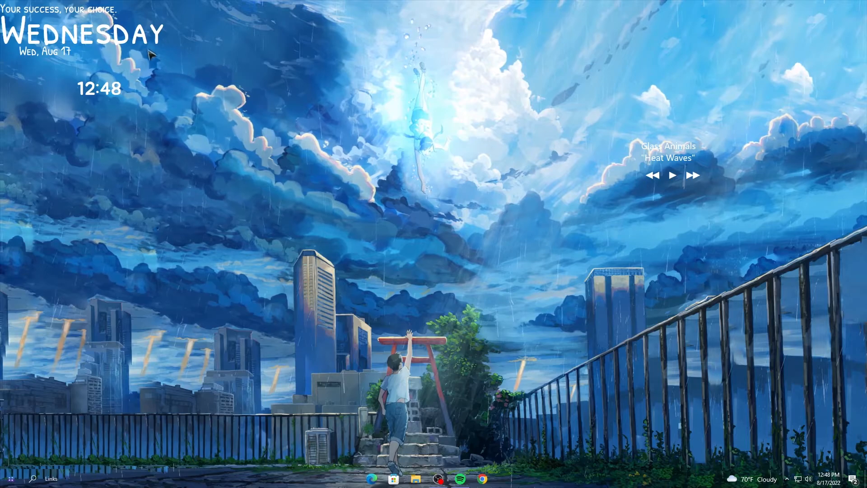
Move the weekday widget to the middle of the wallpaper and place the date widget centred just beneath it.
{"action": "left_click_drag", "start_coordinate": [150, 53], "coordinate": [486, 247]}
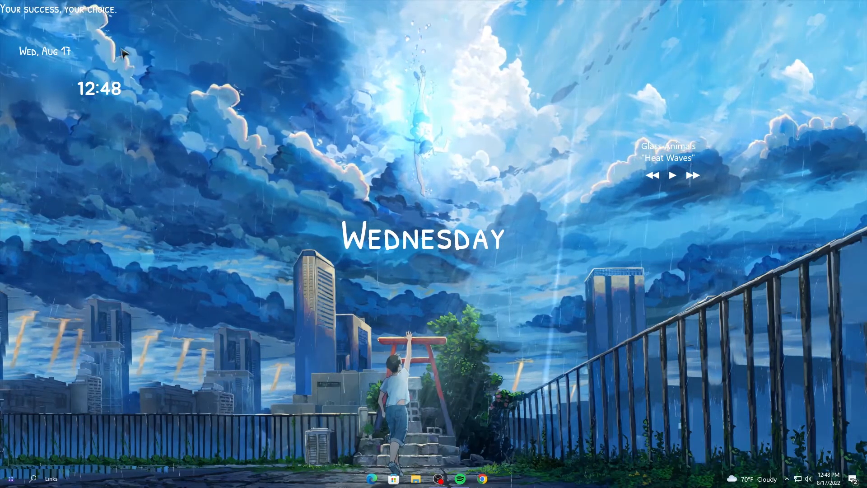
{"action": "left_click_drag", "start_coordinate": [72, 53], "coordinate": [443, 274]}
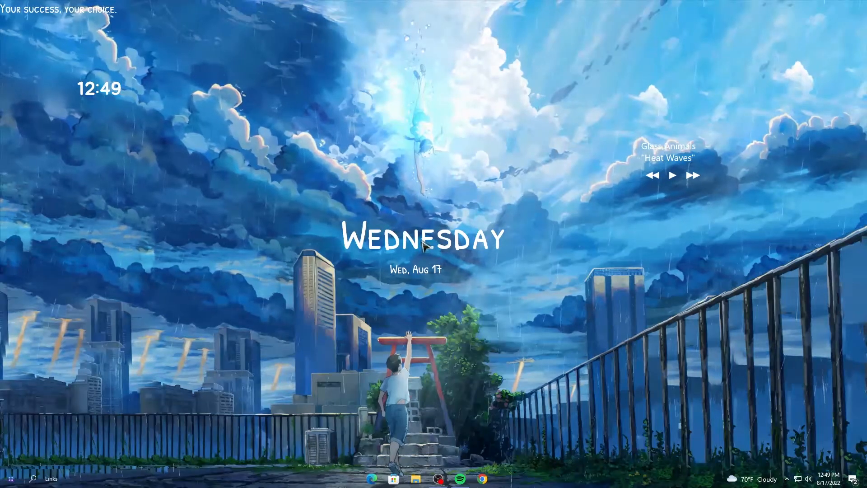
{"action": "left_click_drag", "start_coordinate": [423, 241], "coordinate": [419, 242]}
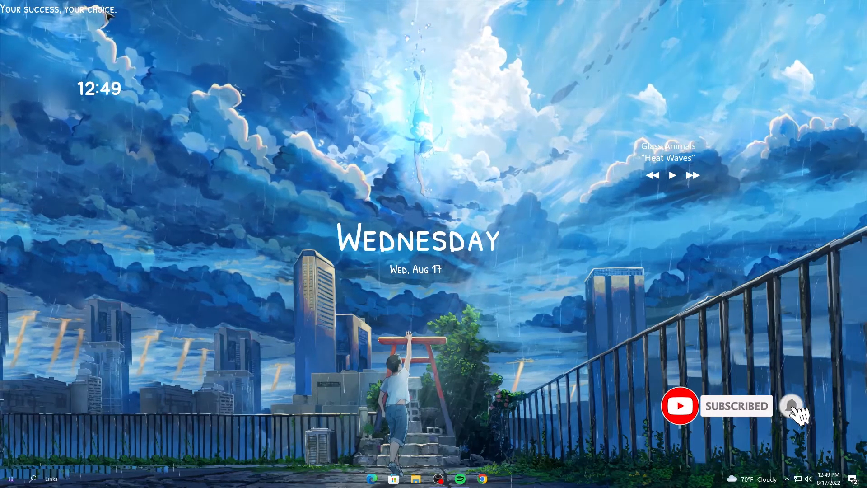
Place the clock widget centred just below the date and move the quote widget to the upper-left sky area of the wallpaper.
{"action": "left_click_drag", "start_coordinate": [108, 15], "coordinate": [465, 301]}
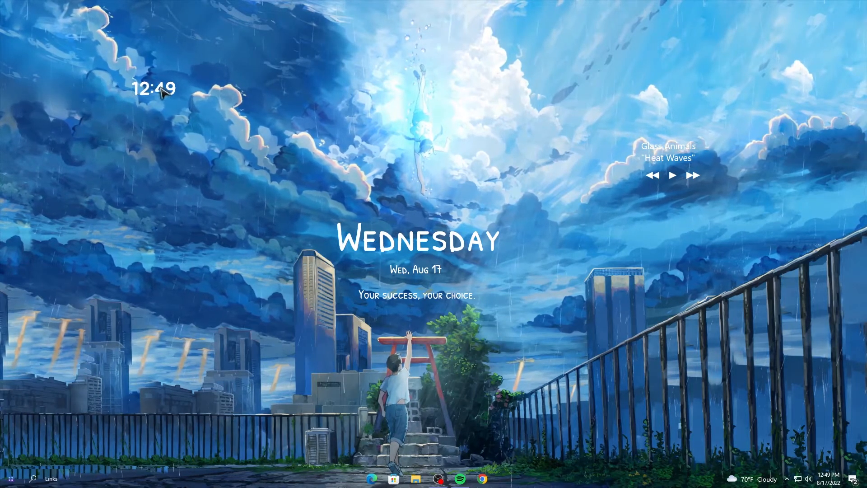
{"action": "left_click_drag", "start_coordinate": [106, 92], "coordinate": [494, 318]}
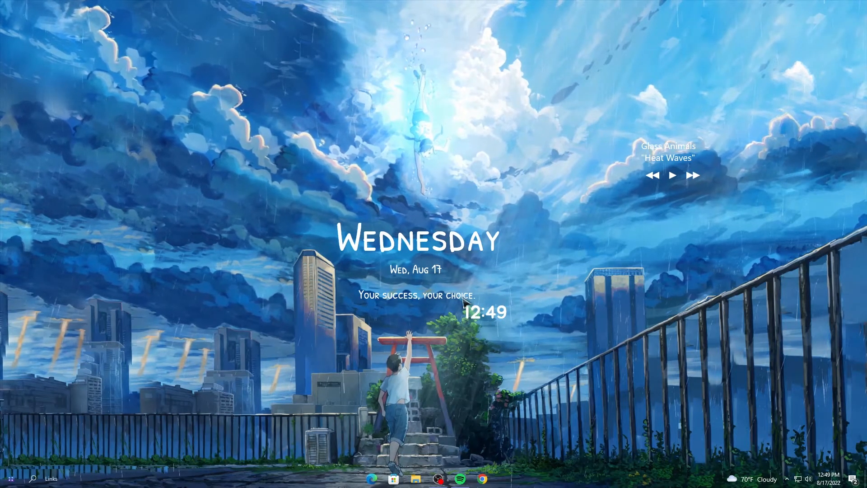
{"action": "left_click_drag", "start_coordinate": [464, 297], "coordinate": [251, 200]}
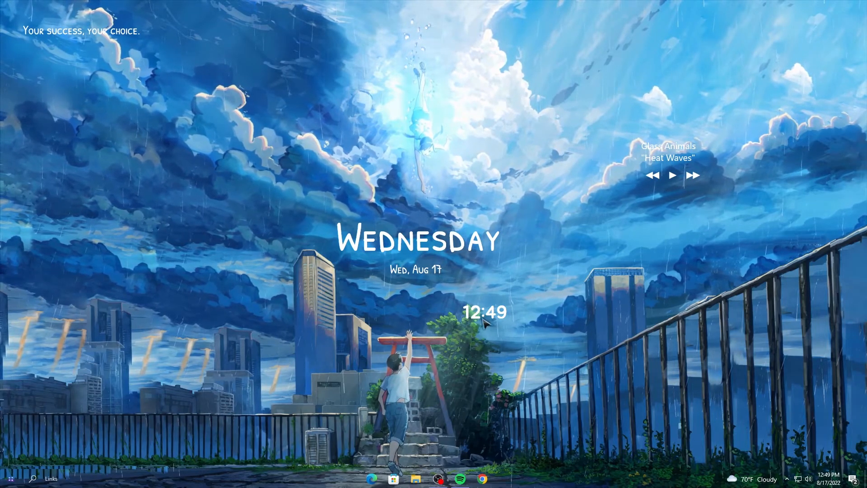
{"action": "left_click_drag", "start_coordinate": [479, 318], "coordinate": [412, 299]}
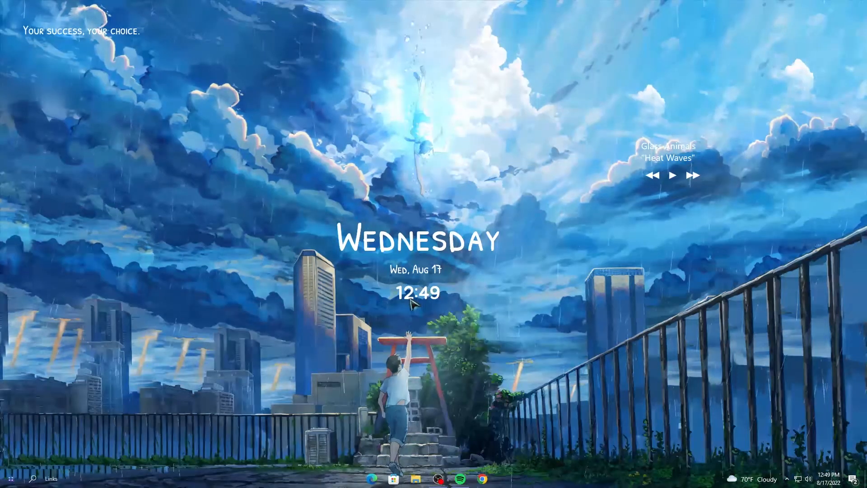